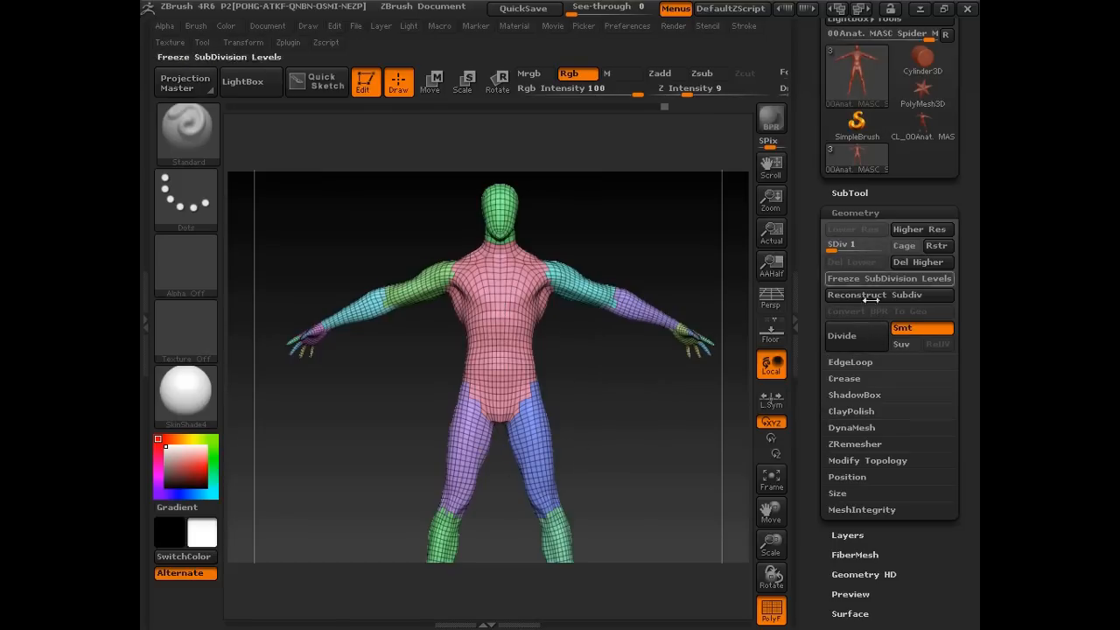
Raise the body mesh to subdivision level 3 and return it to level 1.
mouse_move(647, 387)
left_mouse_down("alt")
mouse_move(630, 385)
mouse_move(622, 360)
mouse_move(638, 388)
left_mouse_up("alt")
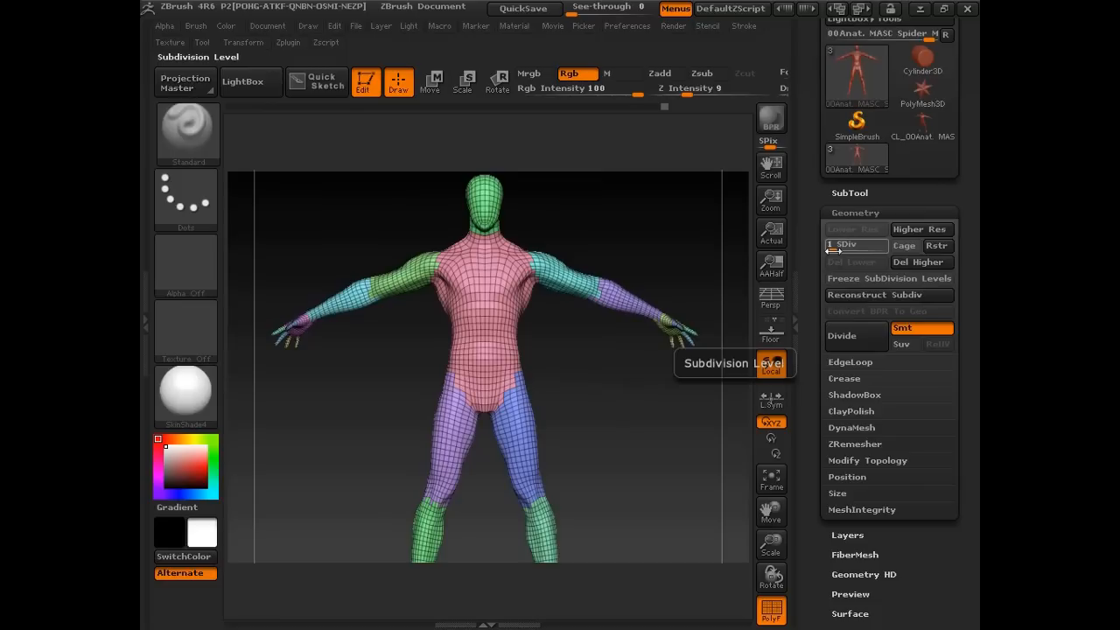
key("d")
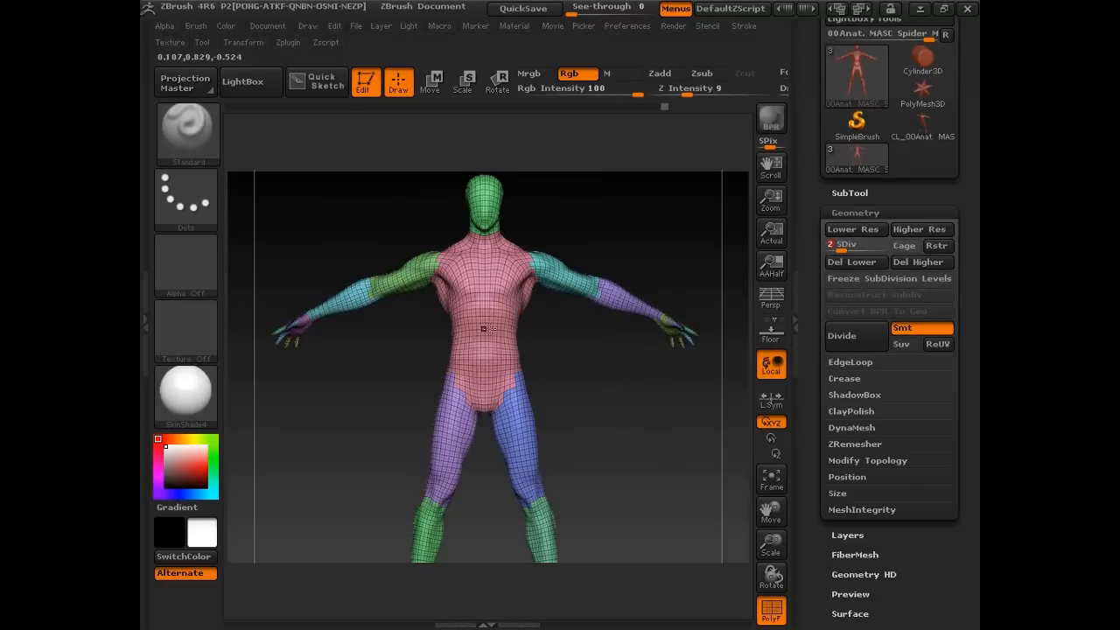
key("d")
left_click_drag(577, 364, 583, 432, "alt")
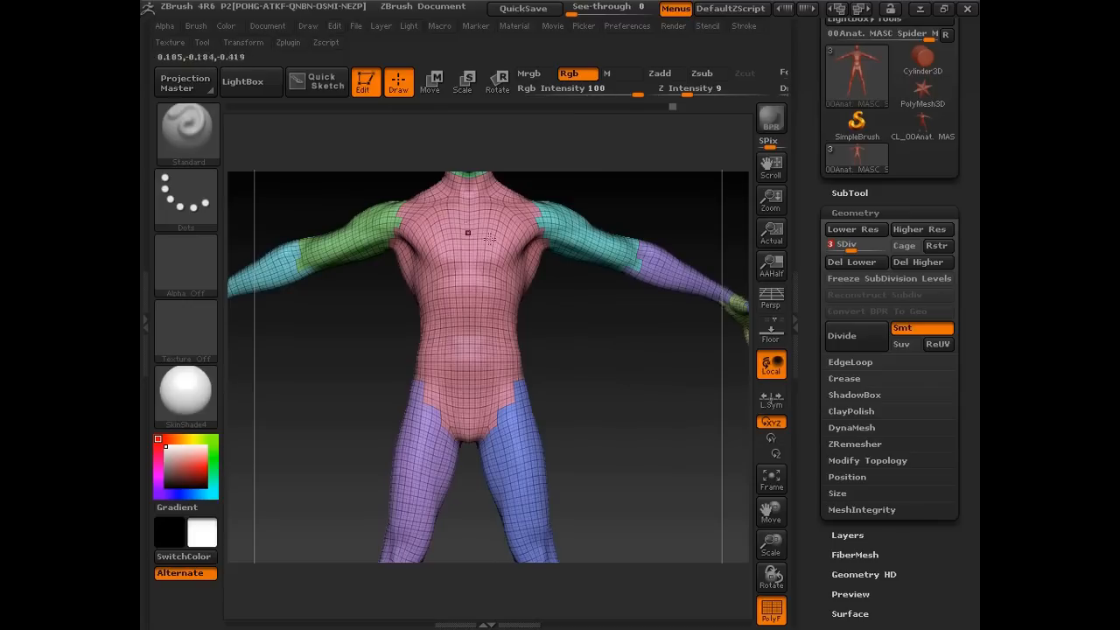
left_click_drag(850, 248, 823, 249)
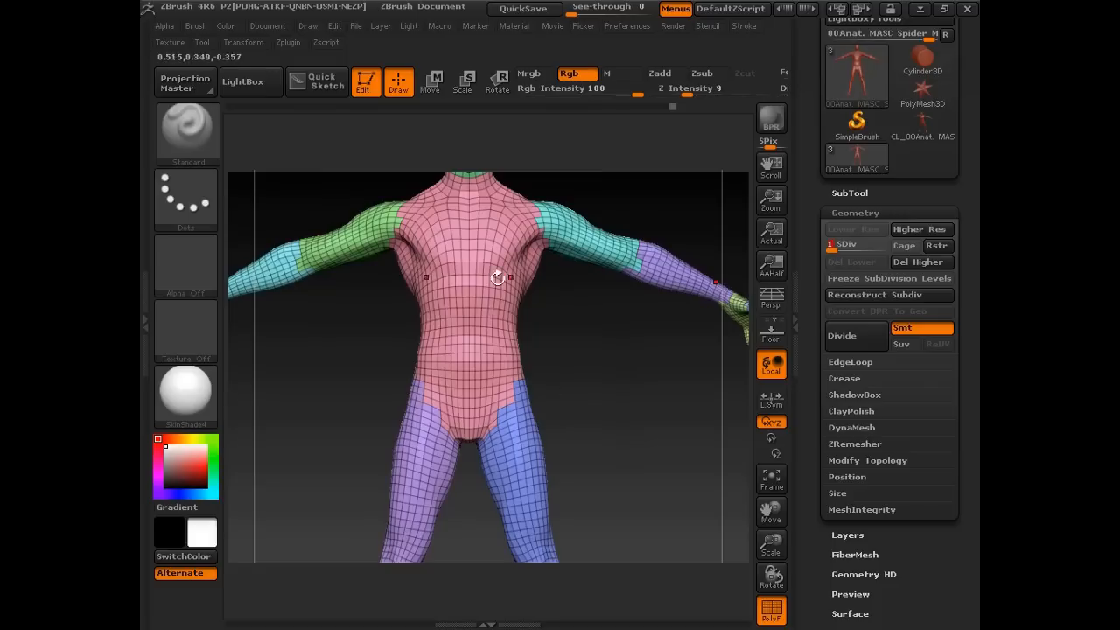
Hide the polygon wireframe and raise the body mesh to subdivision level 6.
left_click_drag(597, 323, 604, 356)
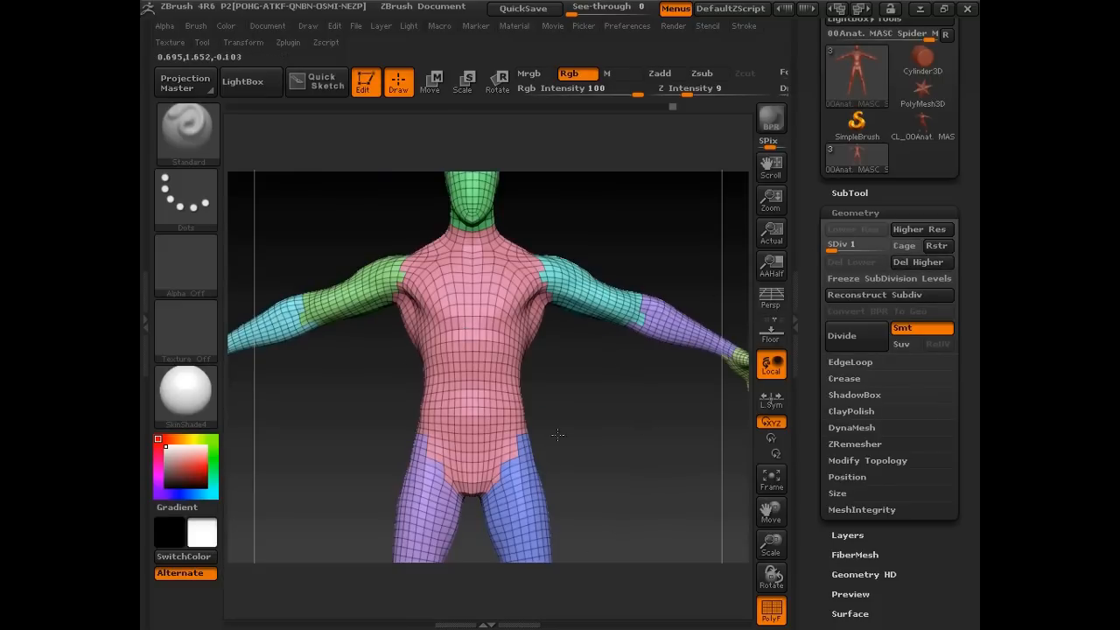
left_click(771, 610)
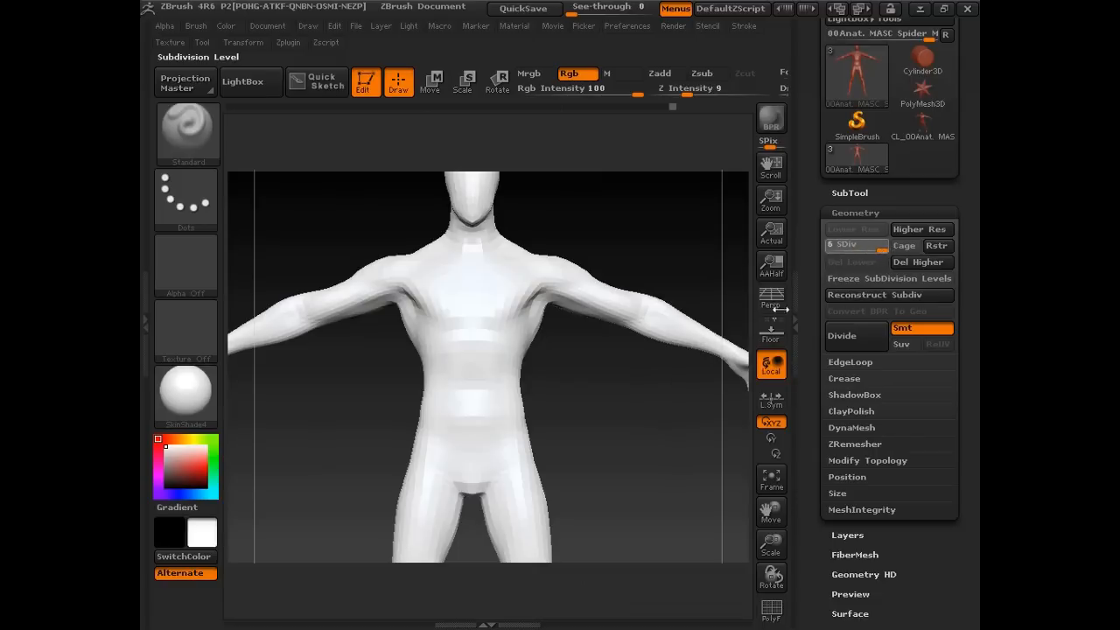
mouse_move(597, 414)
left_mouse_down()
mouse_move(458, 407)
mouse_move(430, 420)
mouse_move(595, 428)
left_mouse_up()
Turn on the polypaint display for the 00Anat. MASC Spider Man_1 subtool.
left_click(861, 193)
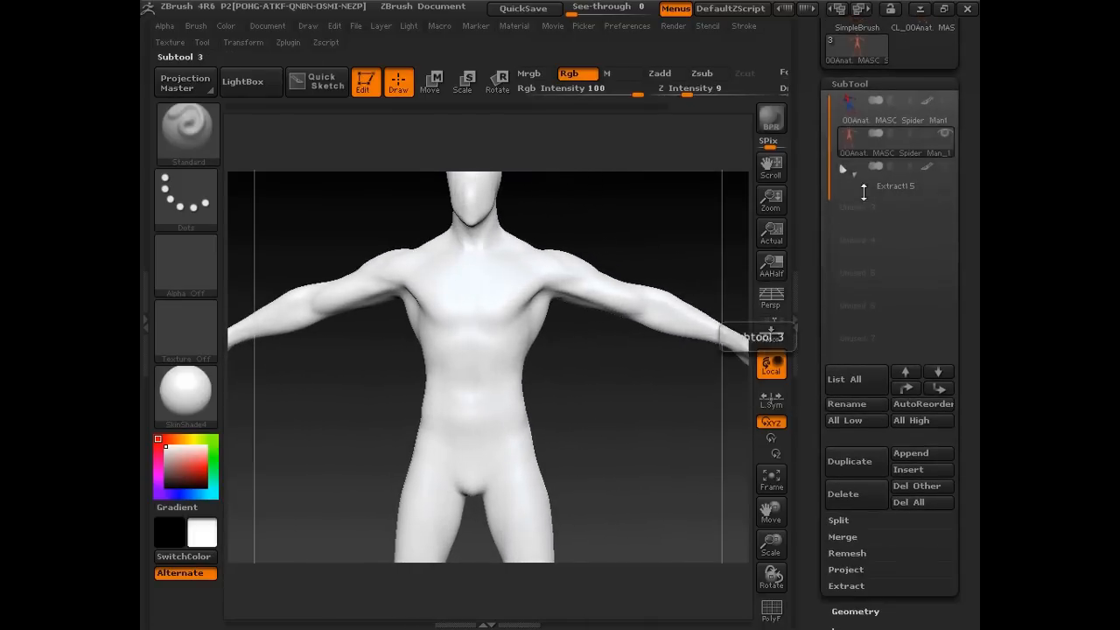
left_click(928, 103)
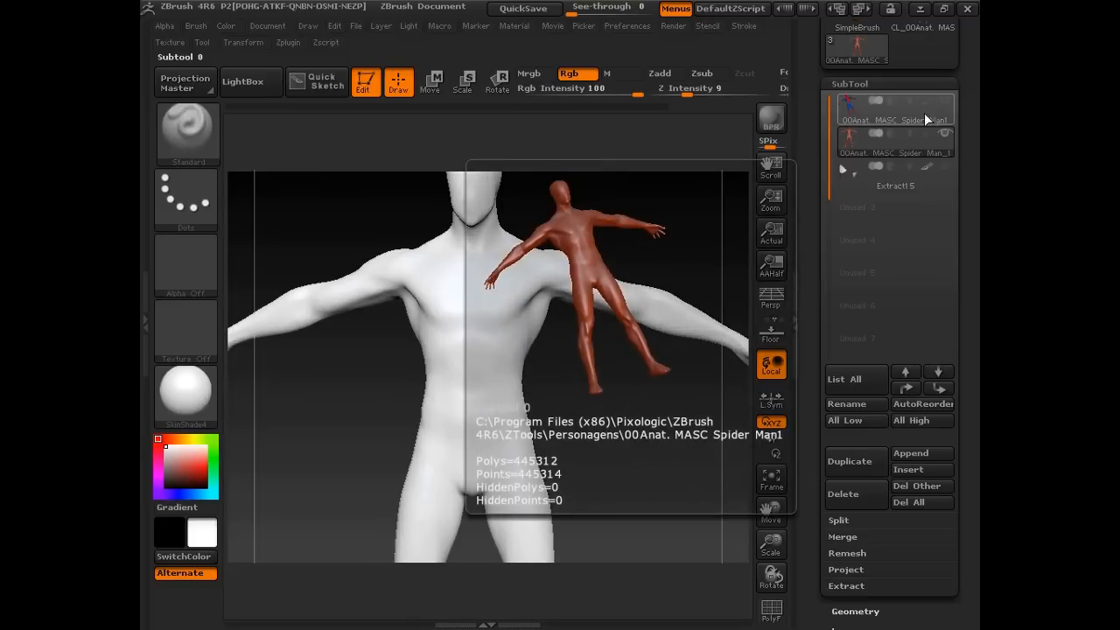
left_click(927, 103)
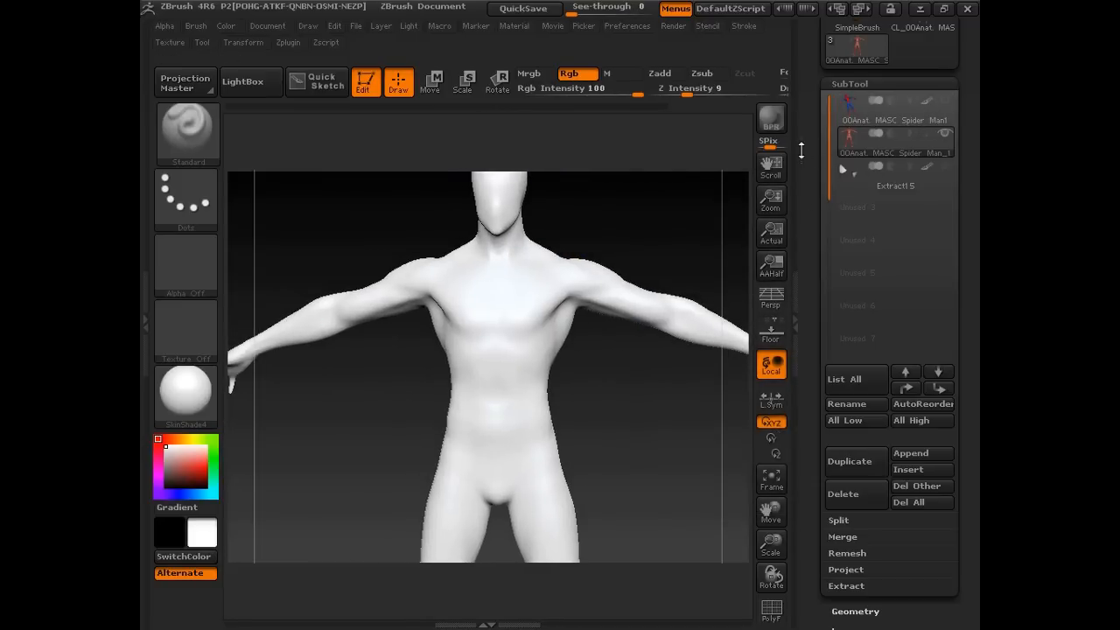
left_click(926, 135)
left_click_drag(623, 410, 589, 470, "shift")
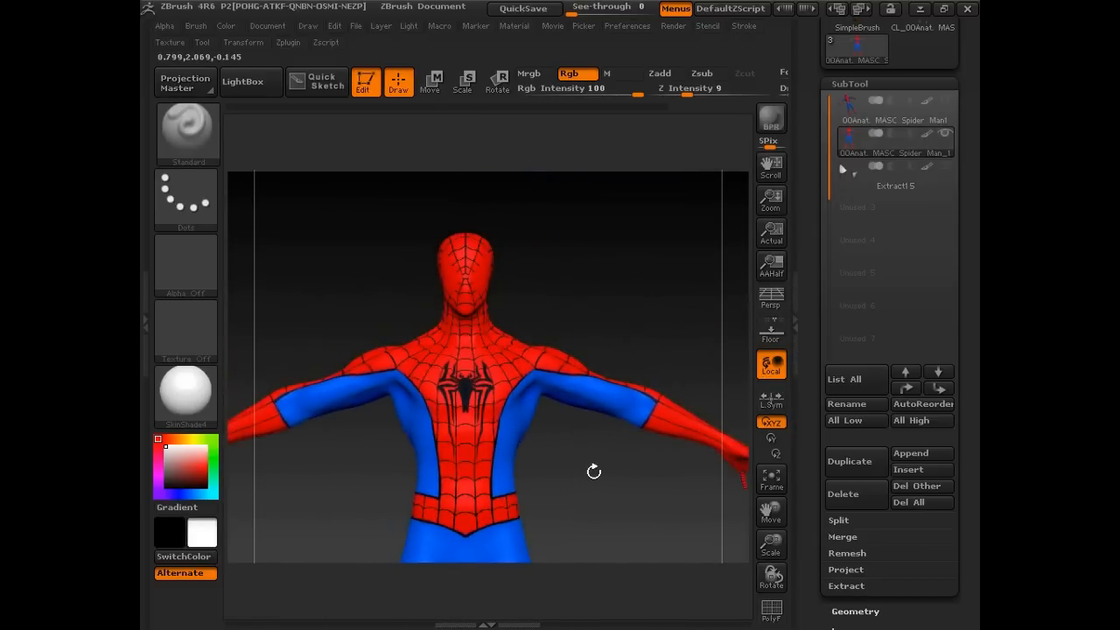
left_click_drag(580, 329, 525, 306, "alt")
left_click_drag(462, 291, 540, 580, "alt")
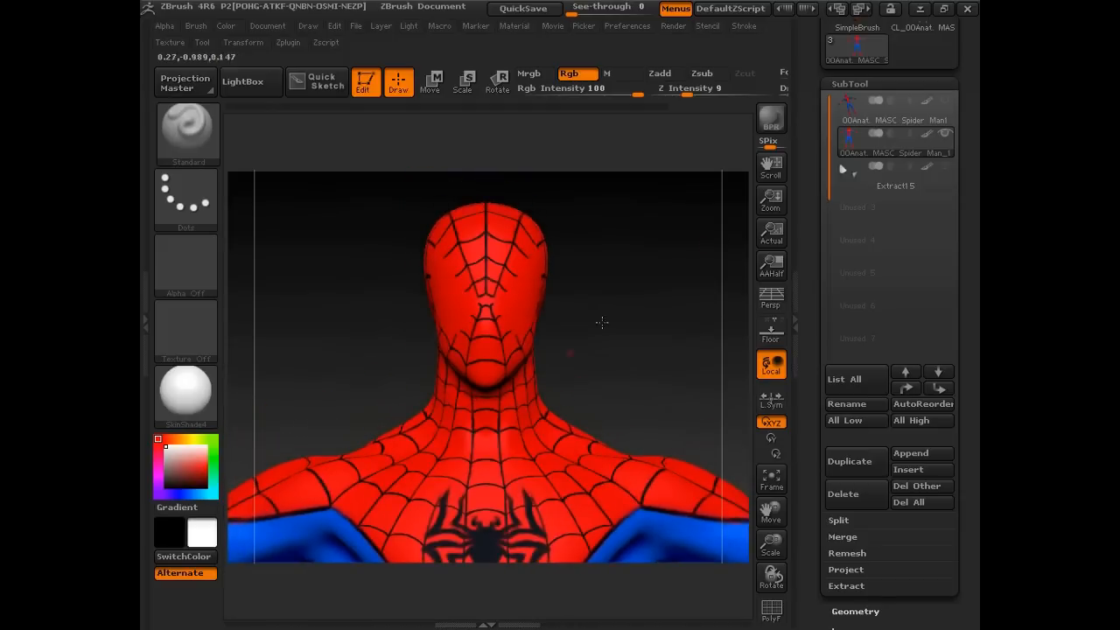
Show the Extract15 eye subtool on the Spider-Man head and inspect it from the side.
mouse_move(855, 176)
left_click(946, 166)
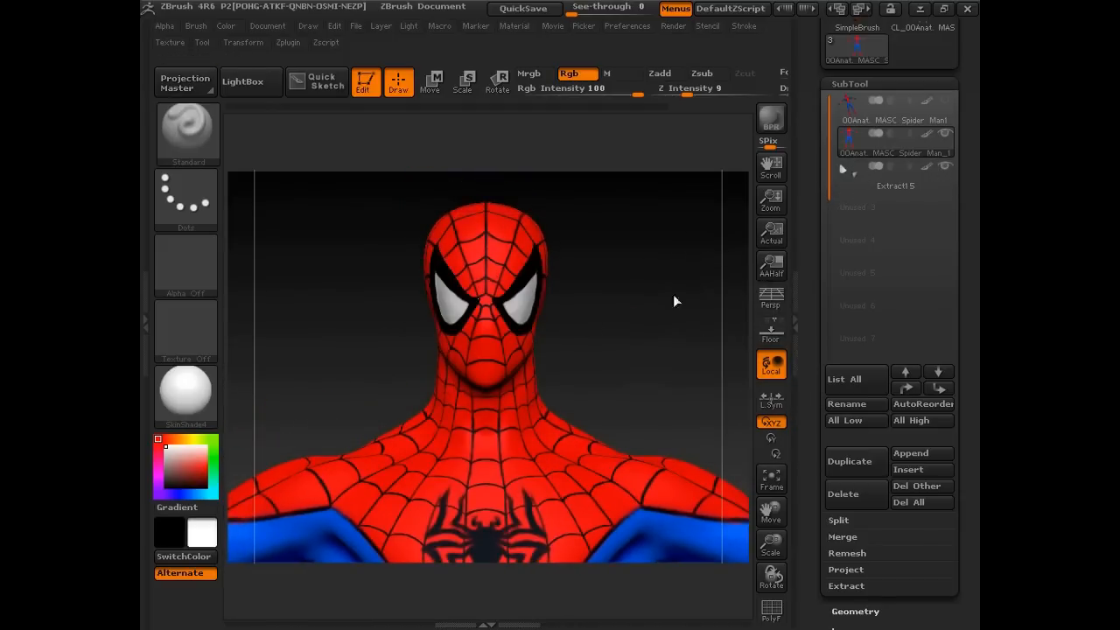
left_click_drag(560, 307, 682, 260)
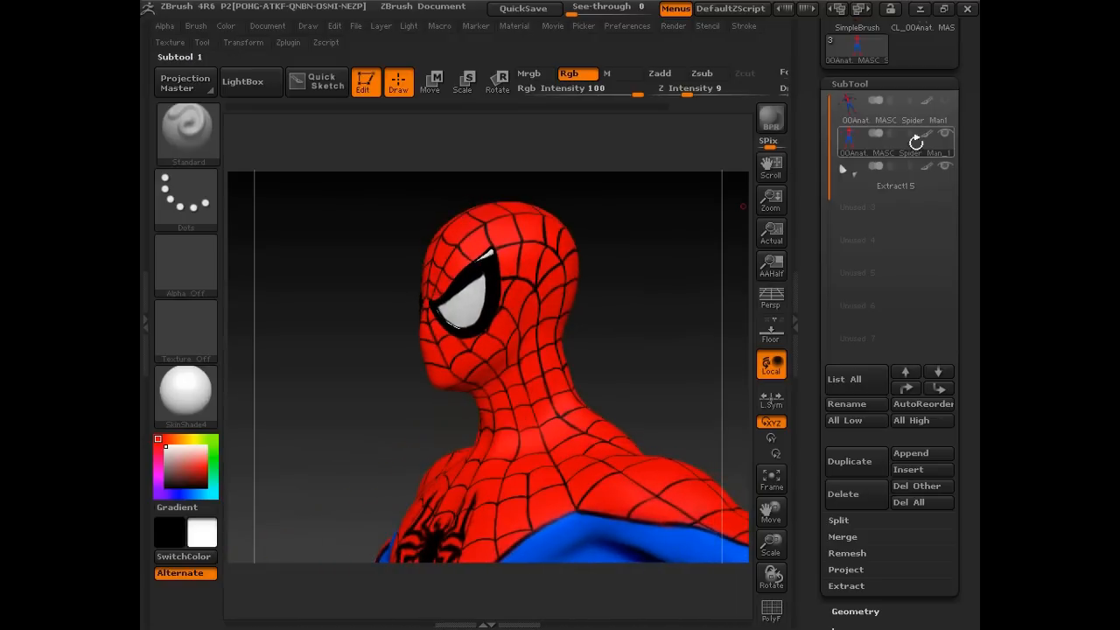
Select the Extract15 subtool, hide the body to inspect the eyes on their own, and show the body again.
left_click(853, 171)
left_click(945, 133)
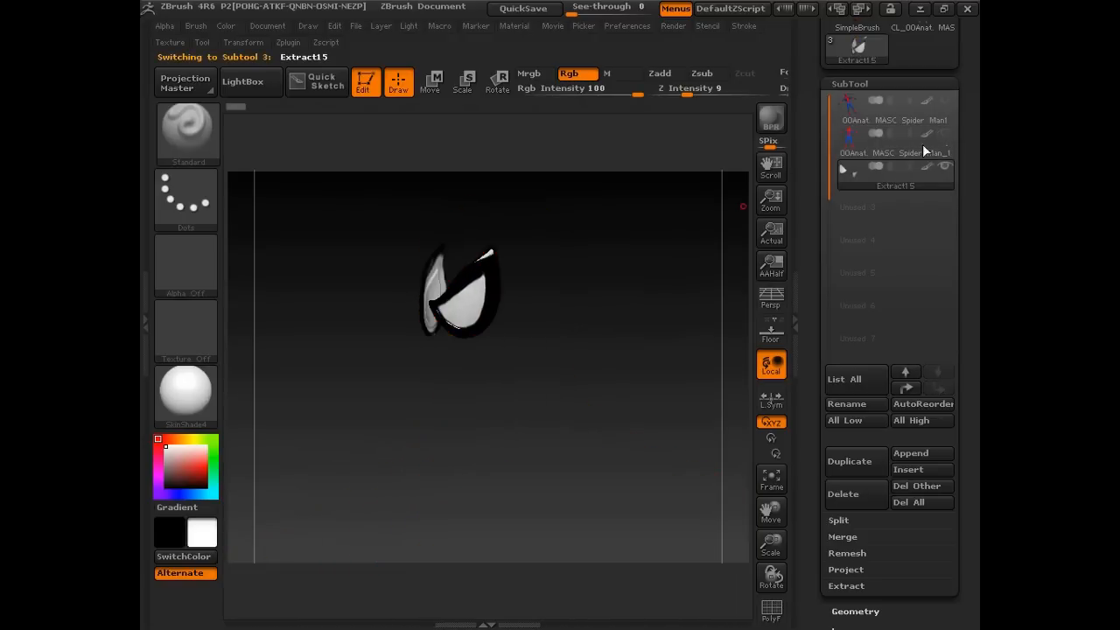
left_click_drag(593, 350, 540, 382)
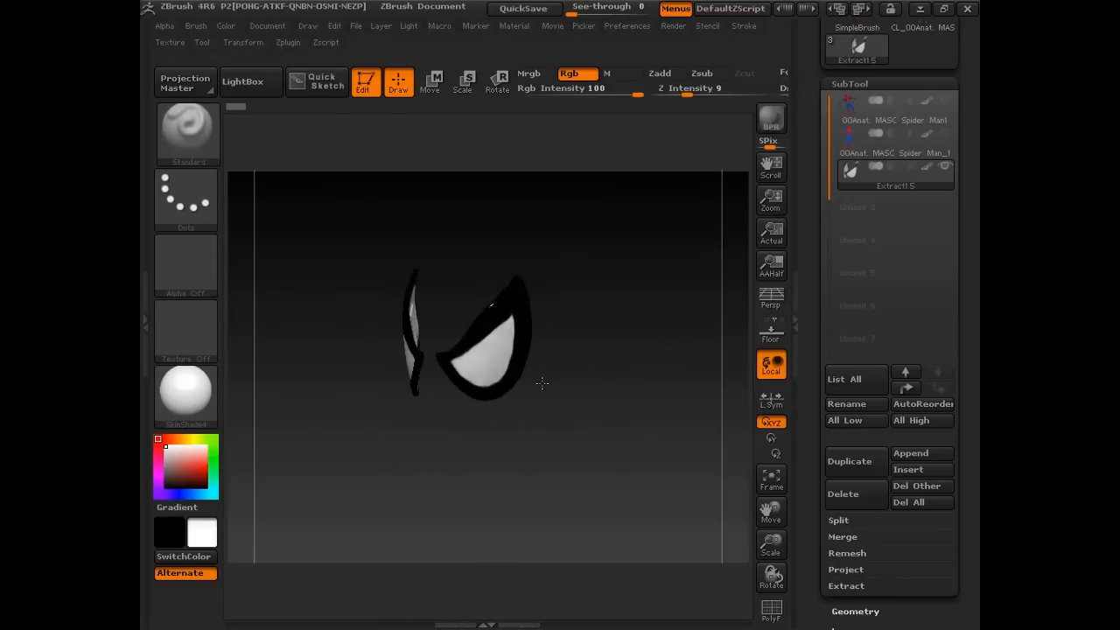
left_click(944, 134)
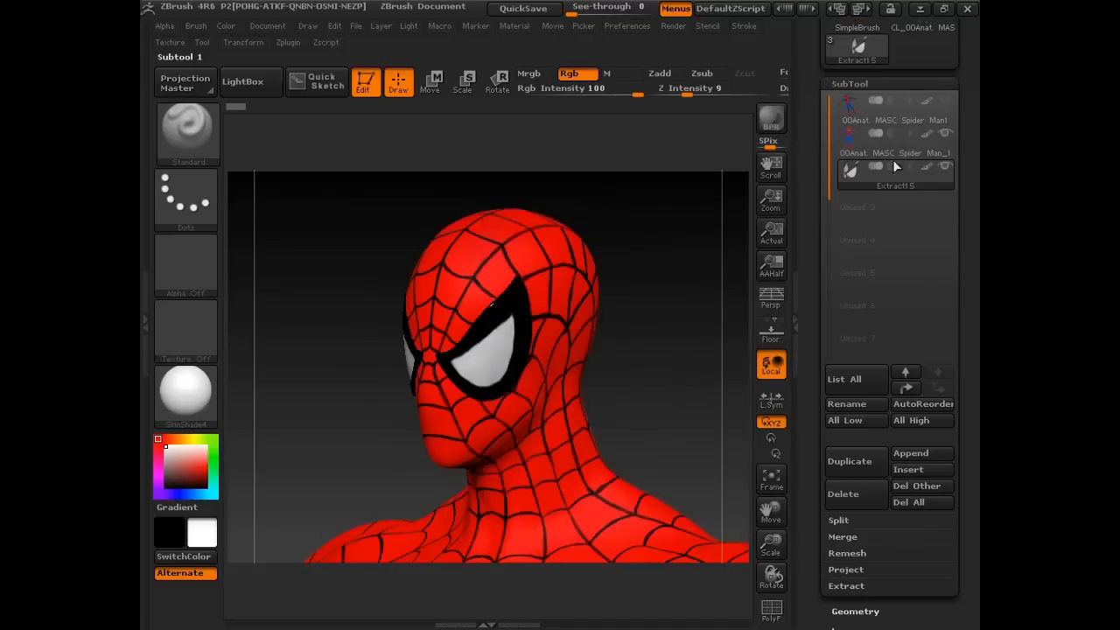
Make the 00Anat. MASC Spider Man_1 body the active subtool, with the upper body framed from the front.
right_click_drag(535, 408, 530, 280, "alt")
right_click_drag(532, 380, 524, 267, "alt")
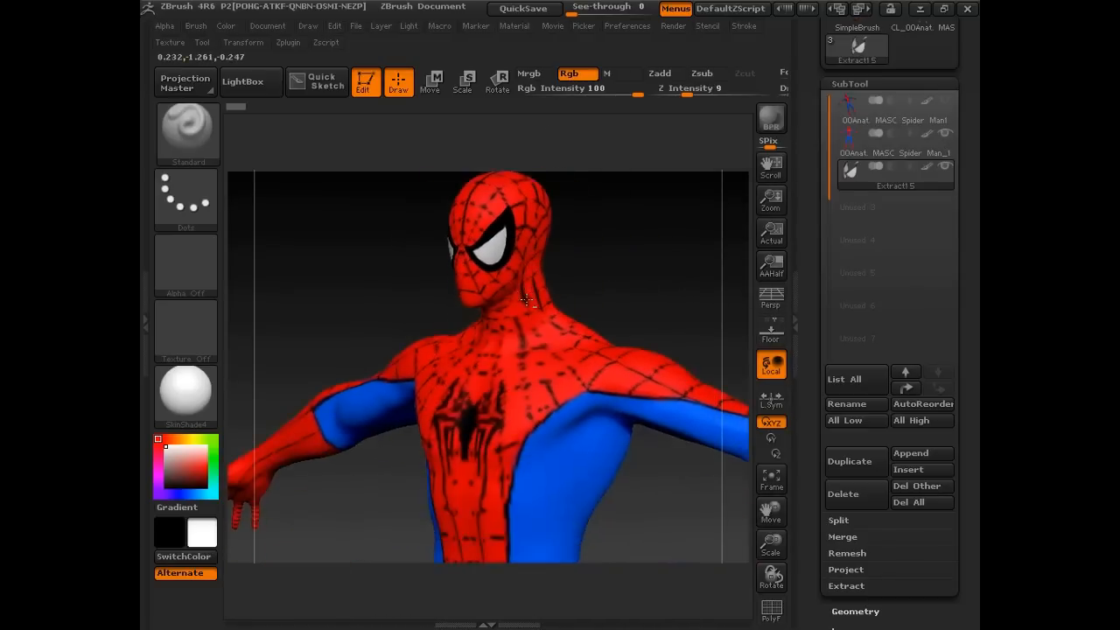
right_click_drag(509, 319, 569, 322)
right_click_drag(525, 376, 464, 311, "alt")
right_click_drag(451, 351, 556, 385, "ctrl")
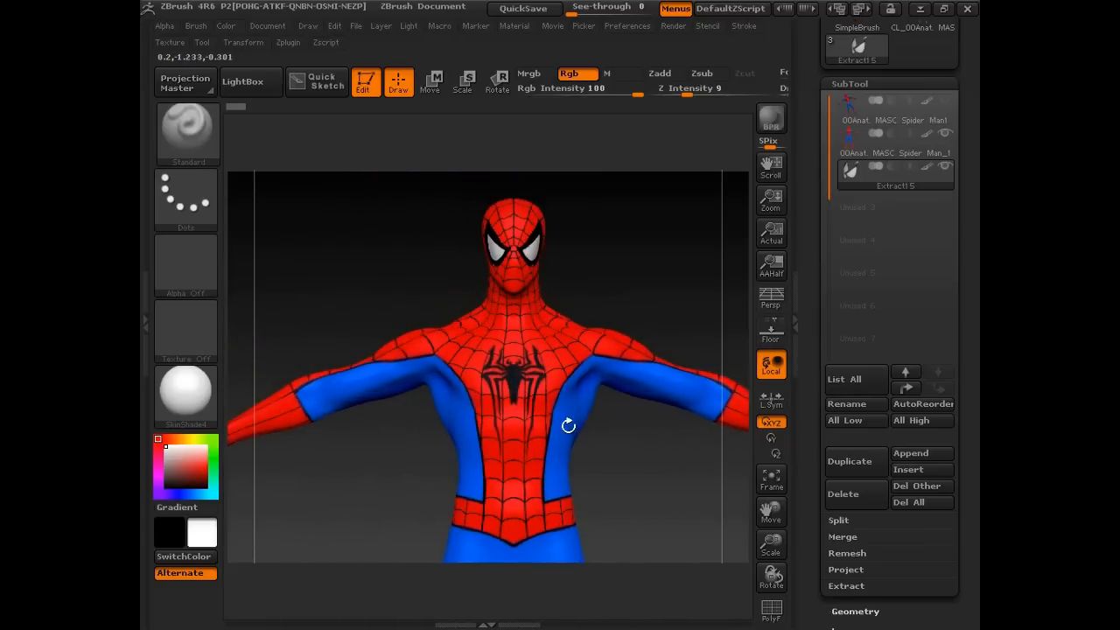
mouse_move(568, 427)
right_mouse_down("alt")
mouse_move(575, 353)
mouse_move(553, 423)
right_mouse_up("alt")
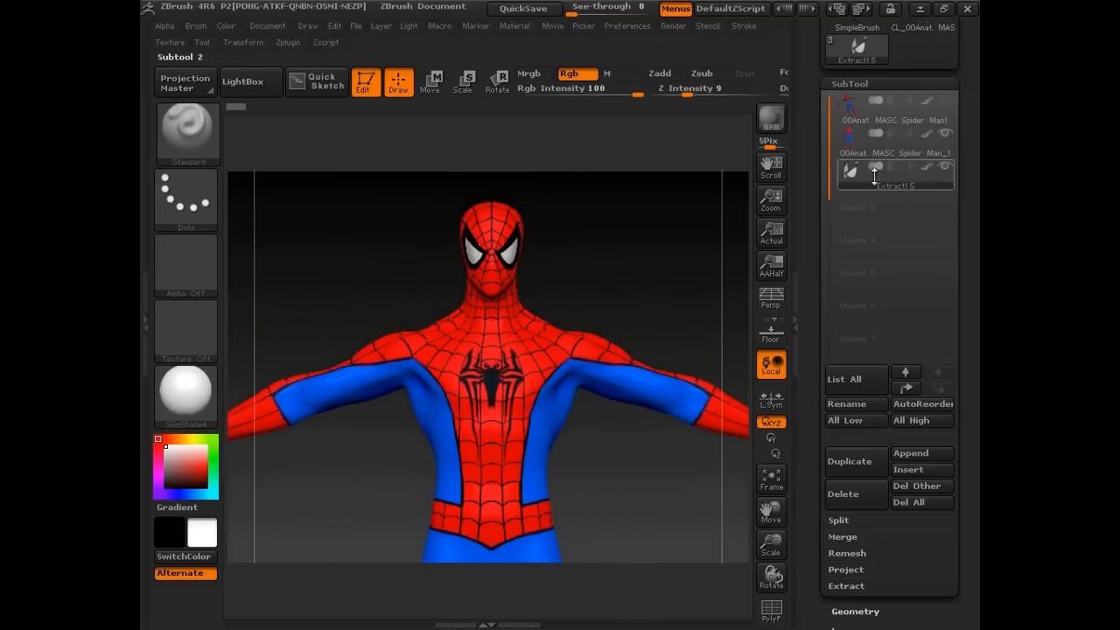
left_click(856, 144)
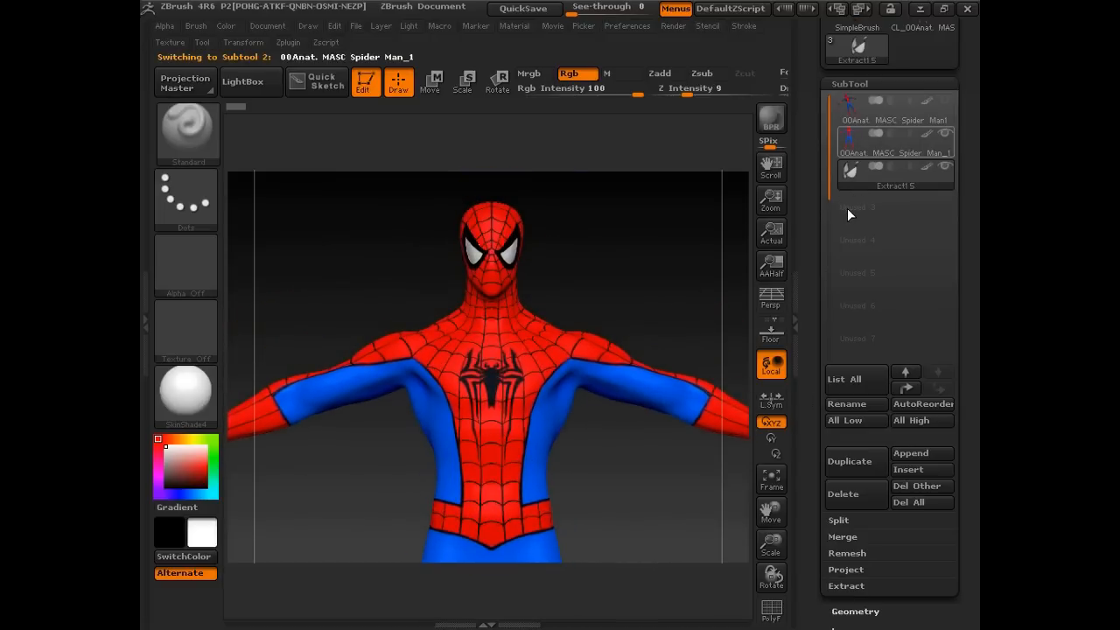
Lower the painted body to subdivision level 1 to compare the paint detail, and restore it to level 6.
left_click_drag(811, 350, 814, 279)
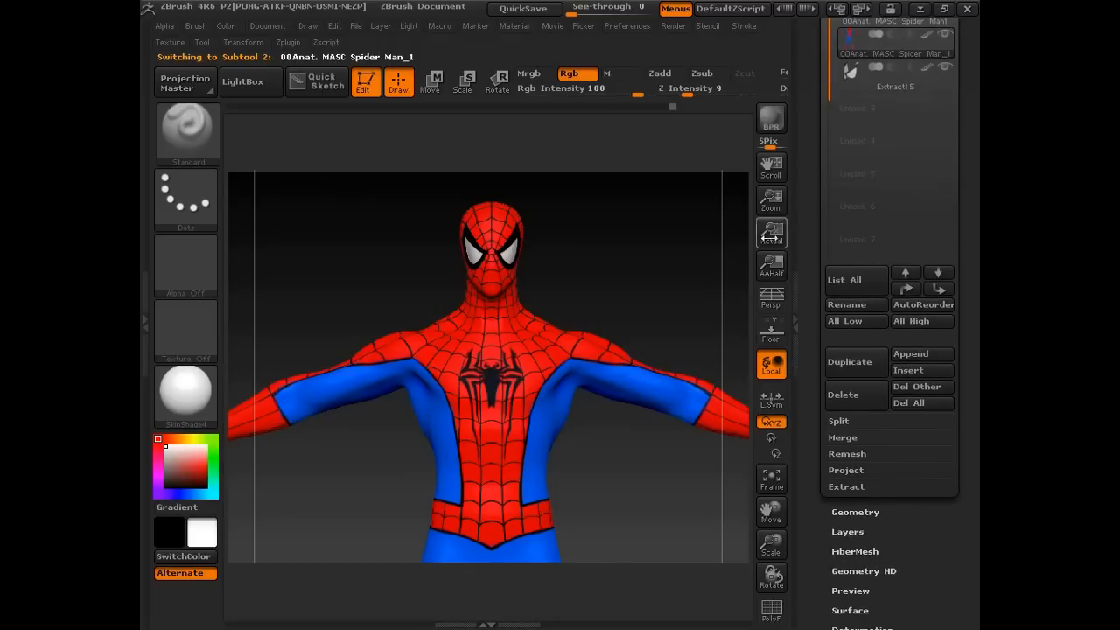
left_click_drag(806, 201, 808, 316)
left_click_drag(810, 363, 816, 233)
left_click(853, 333)
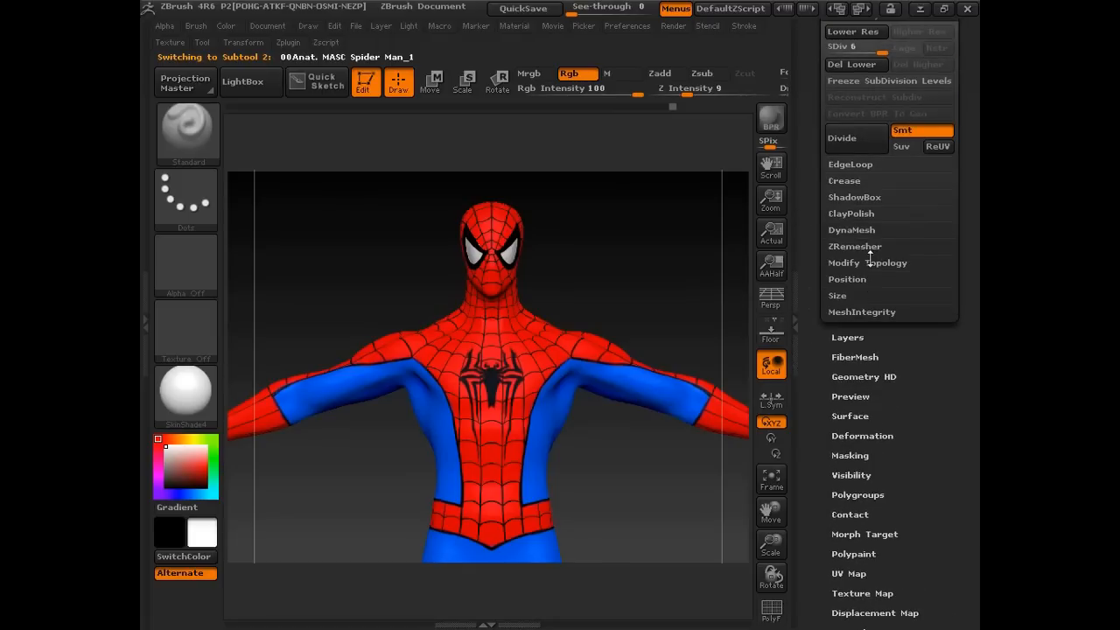
left_click_drag(854, 54, 825, 52)
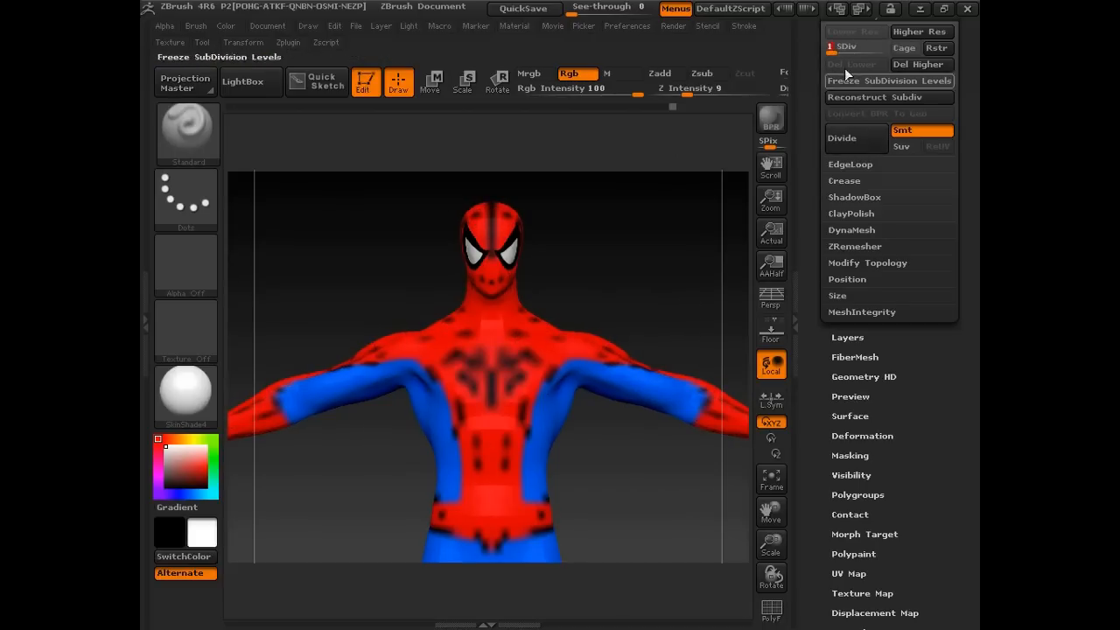
left_click_drag(831, 53, 886, 53)
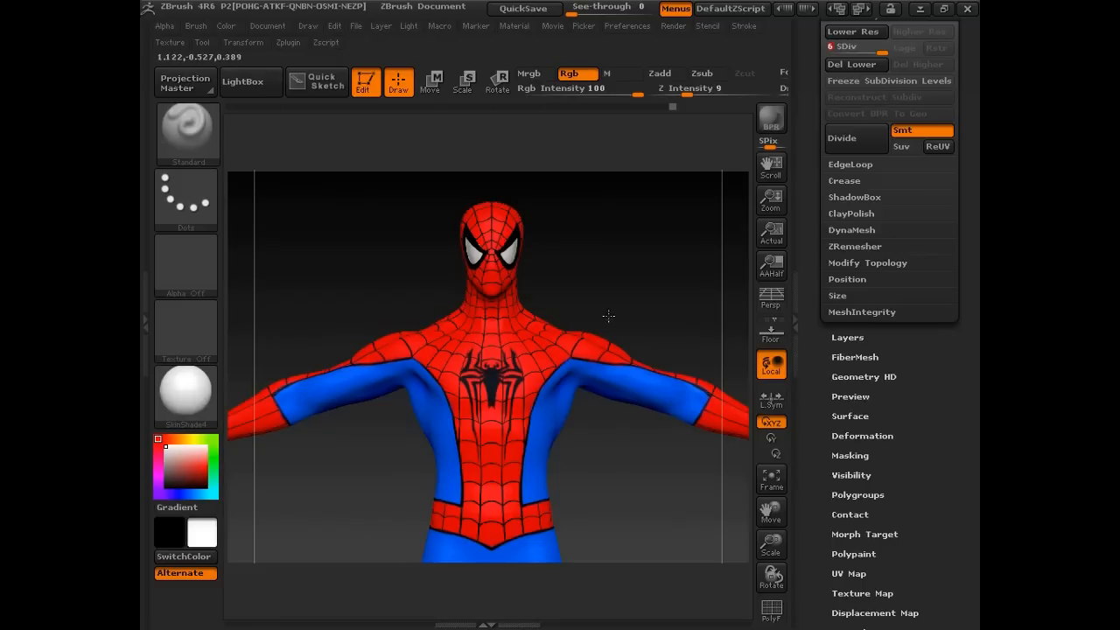
left_click_drag(811, 211, 812, 269)
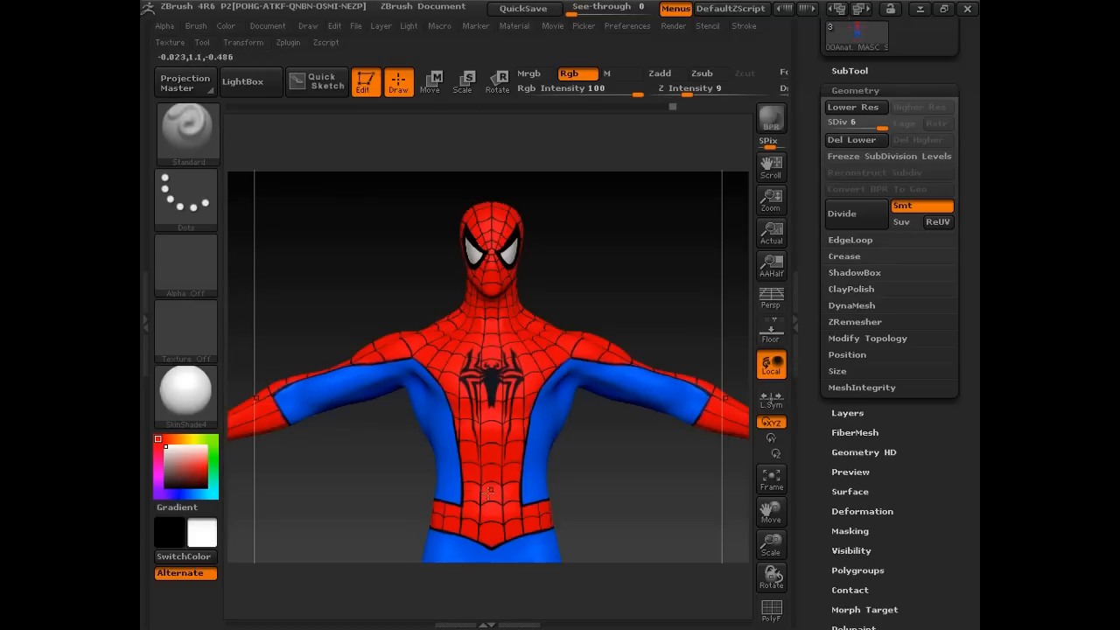
left_click_drag(581, 498, 606, 474)
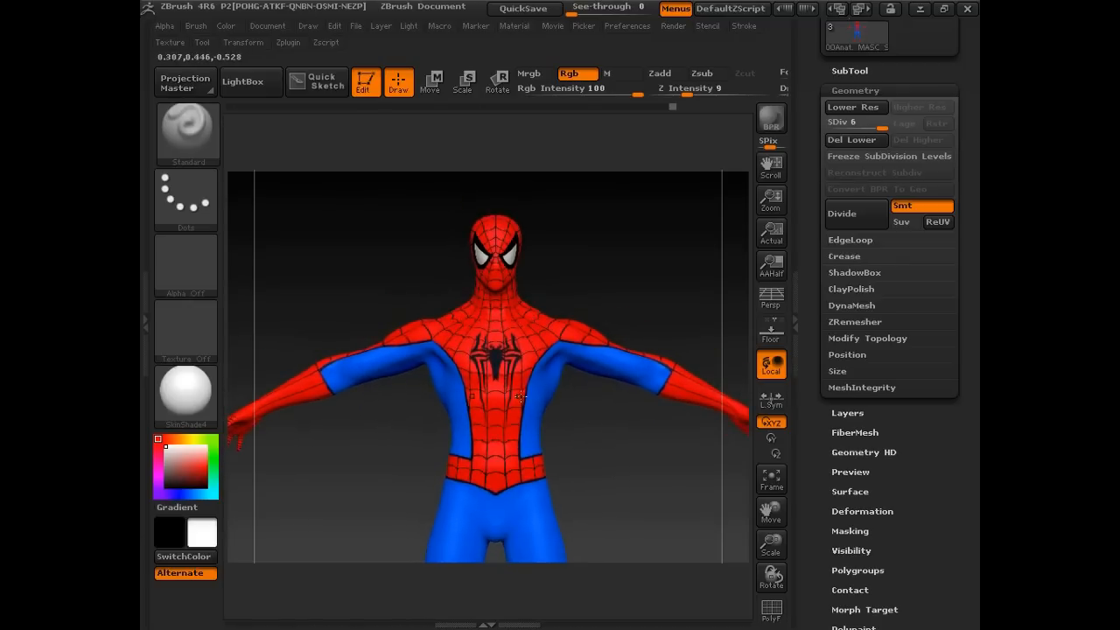
left_click_drag(637, 461, 600, 419)
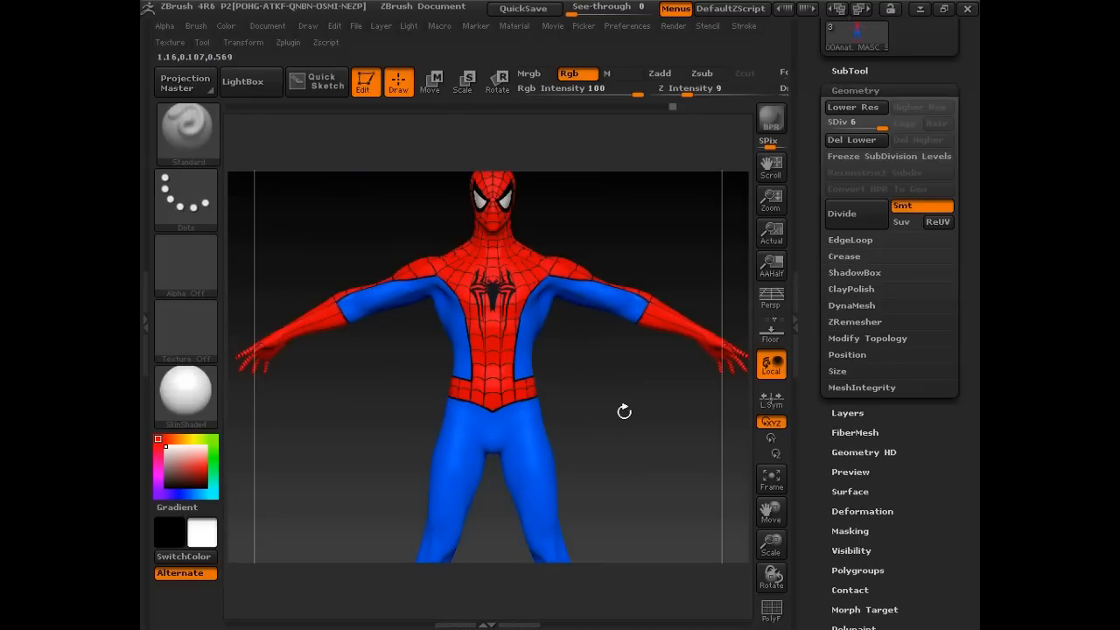
left_click_drag(595, 363, 575, 383)
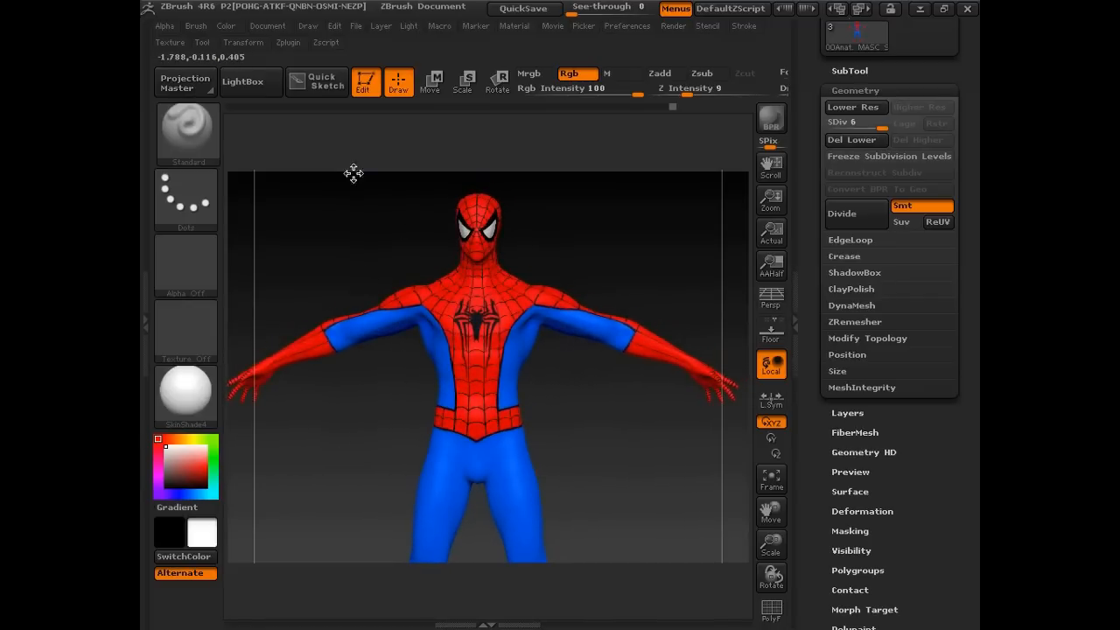
left_click(226, 27)
left_click_drag(607, 268, 598, 388)
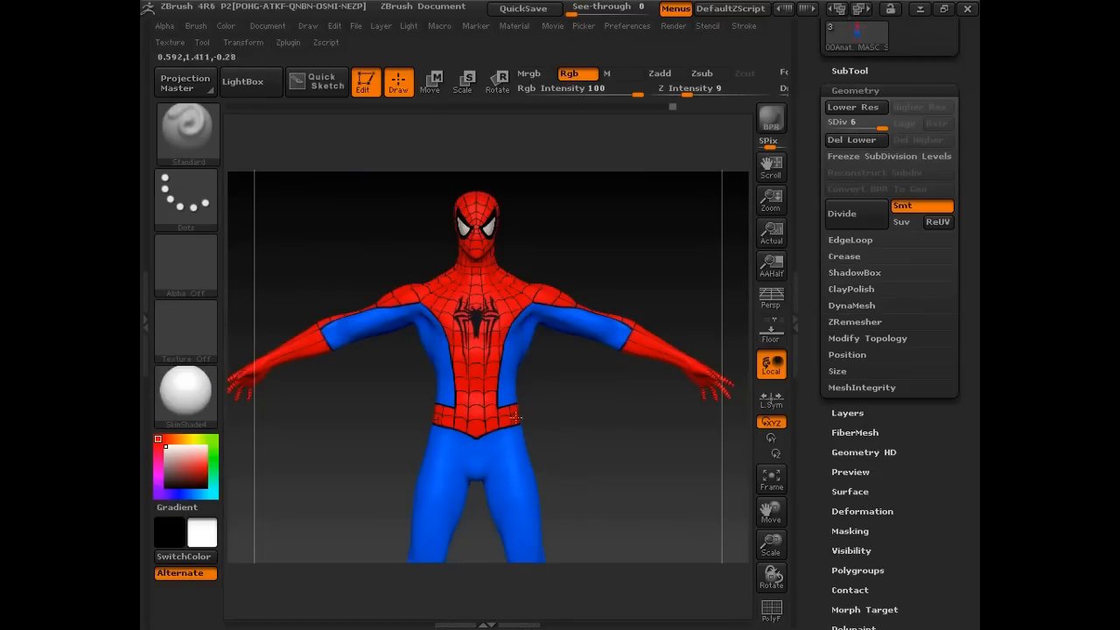
Set the main painting colour to black.
left_click(202, 463)
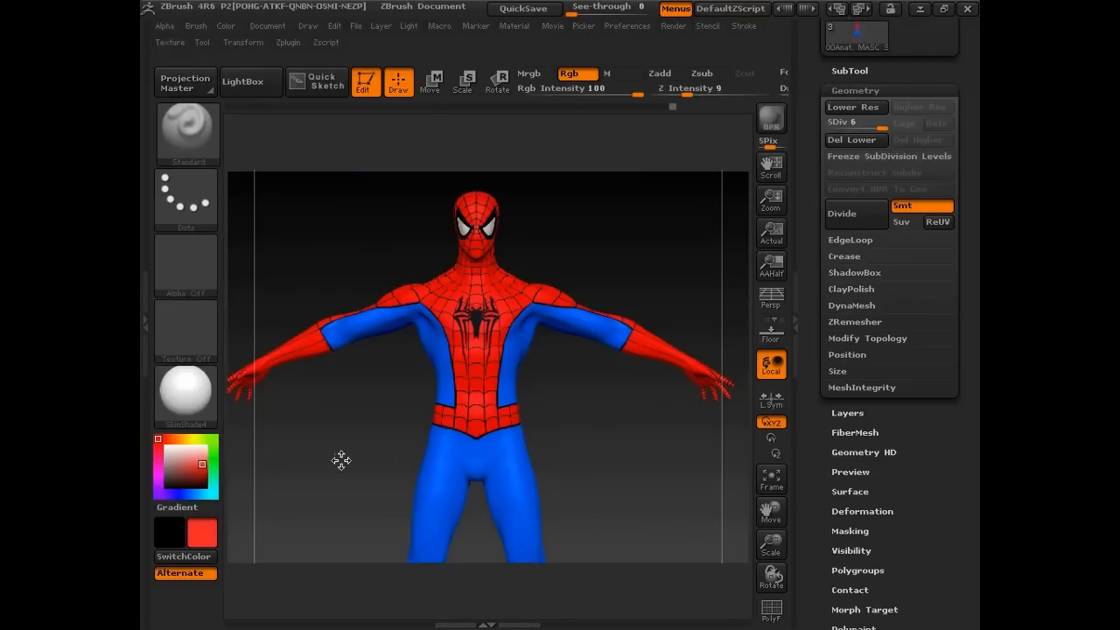
left_click(168, 473)
left_click_drag(168, 473, 149, 492)
Paint curved black web strands across the lengthwise lines on the outer side of the red forearm, working from the elbow toward the wrist.
left_click_drag(569, 395, 565, 505, "alt")
left_click_drag(663, 453, 436, 363, "alt")
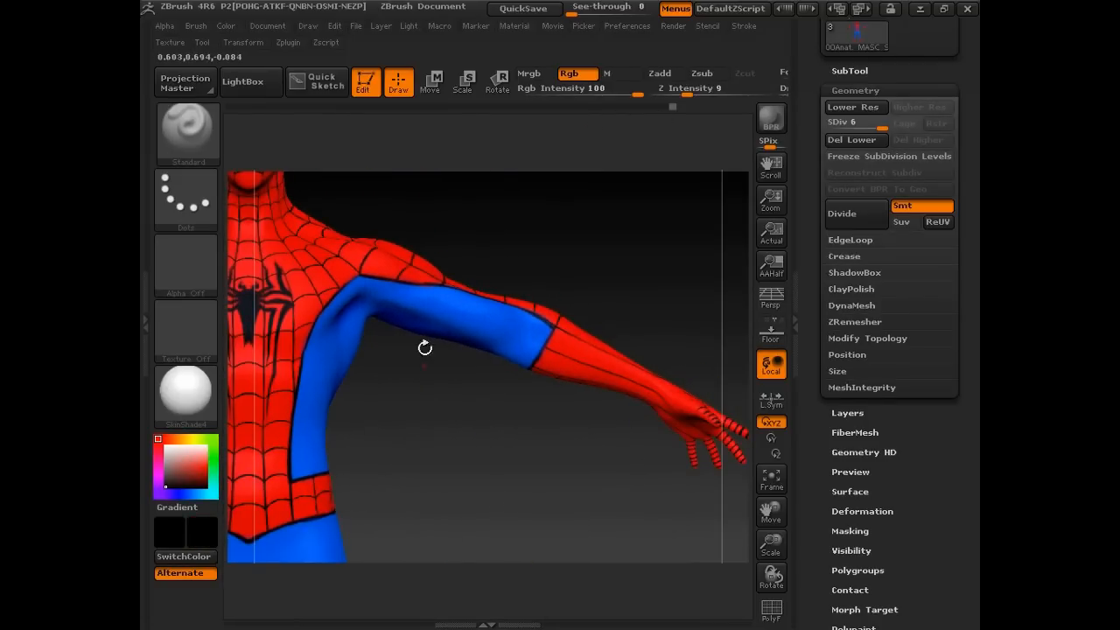
left_click_drag(343, 423, 420, 280, "alt")
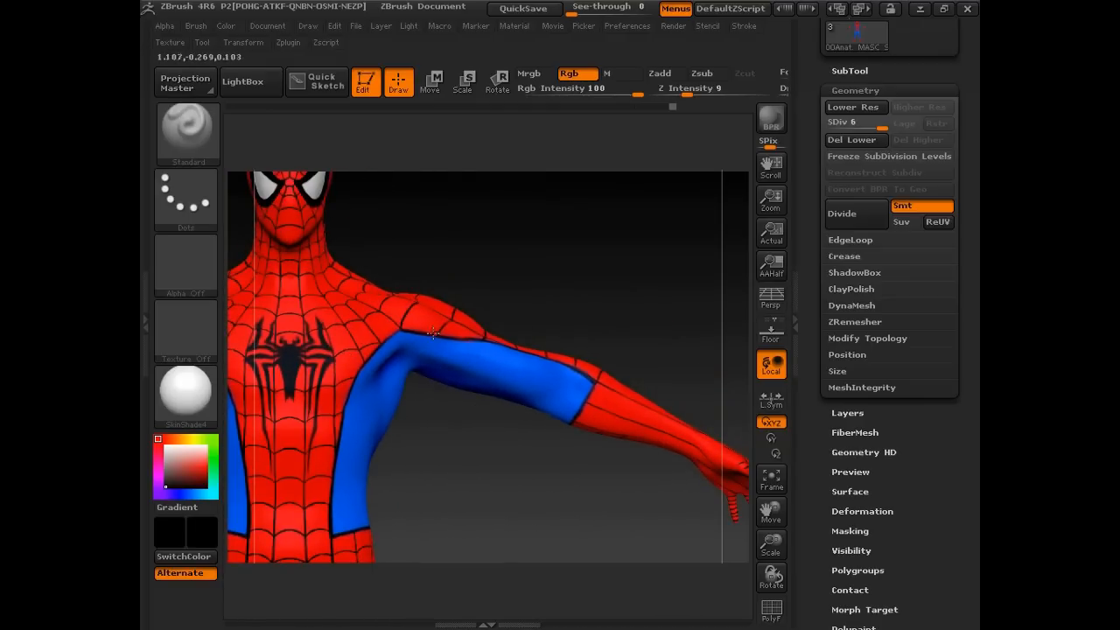
right_click_drag(424, 304, 503, 345, "alt")
right_click_drag(613, 363, 498, 363, "alt")
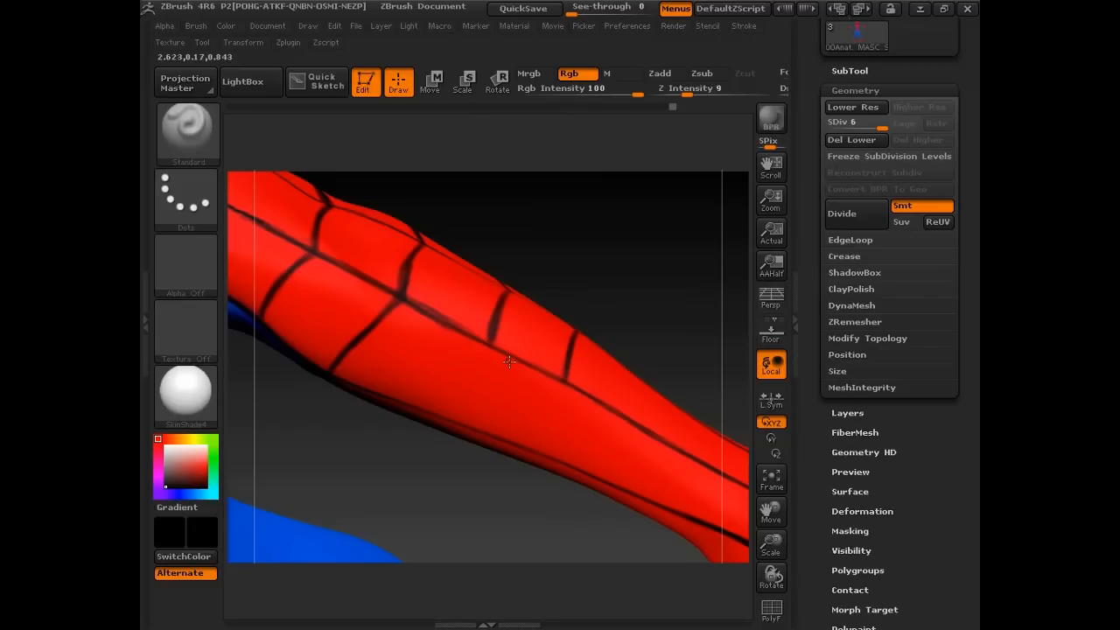
right_click_drag(549, 399, 543, 375)
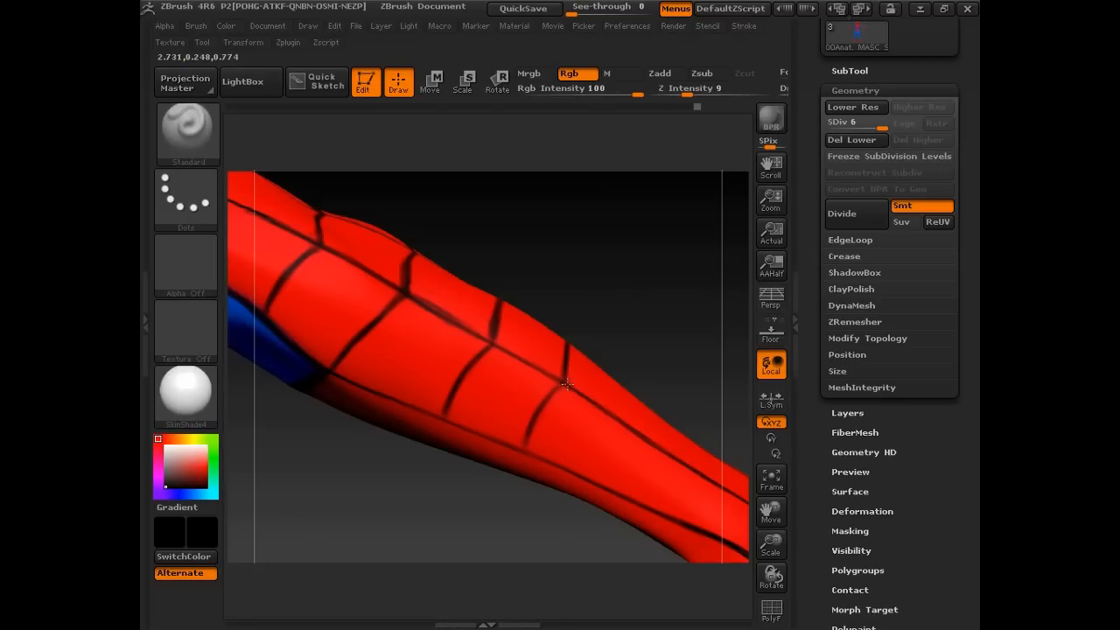
Continue the curved black cross strands around the inner side and underside of the forearm, joining them into web rows below the blue sleeve.
left_click_drag(564, 410, 517, 393)
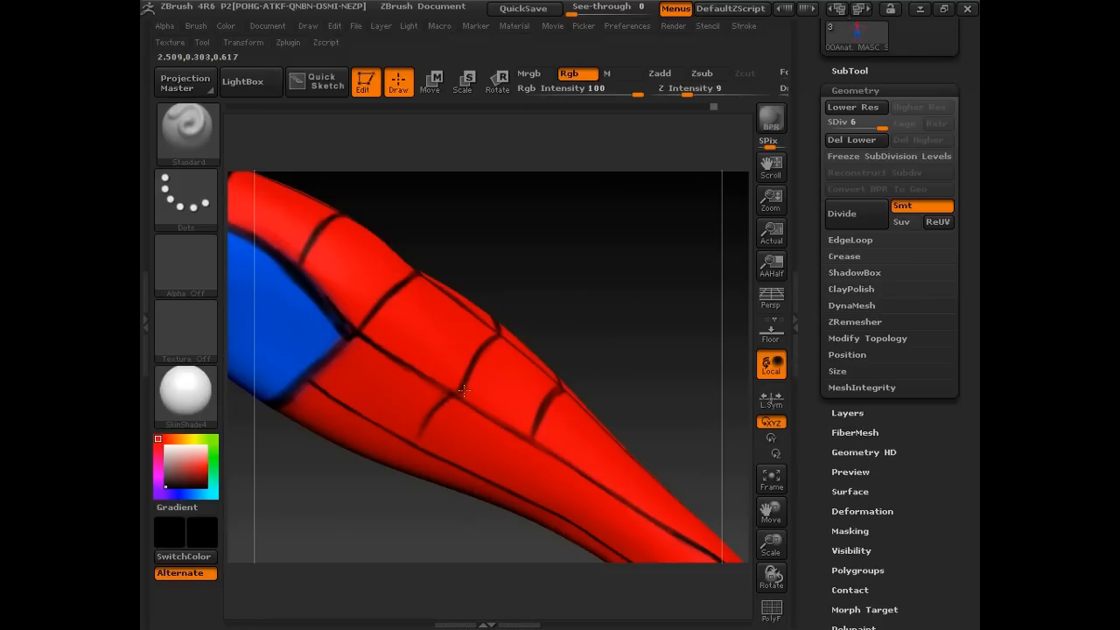
left_click_drag(459, 395, 364, 463)
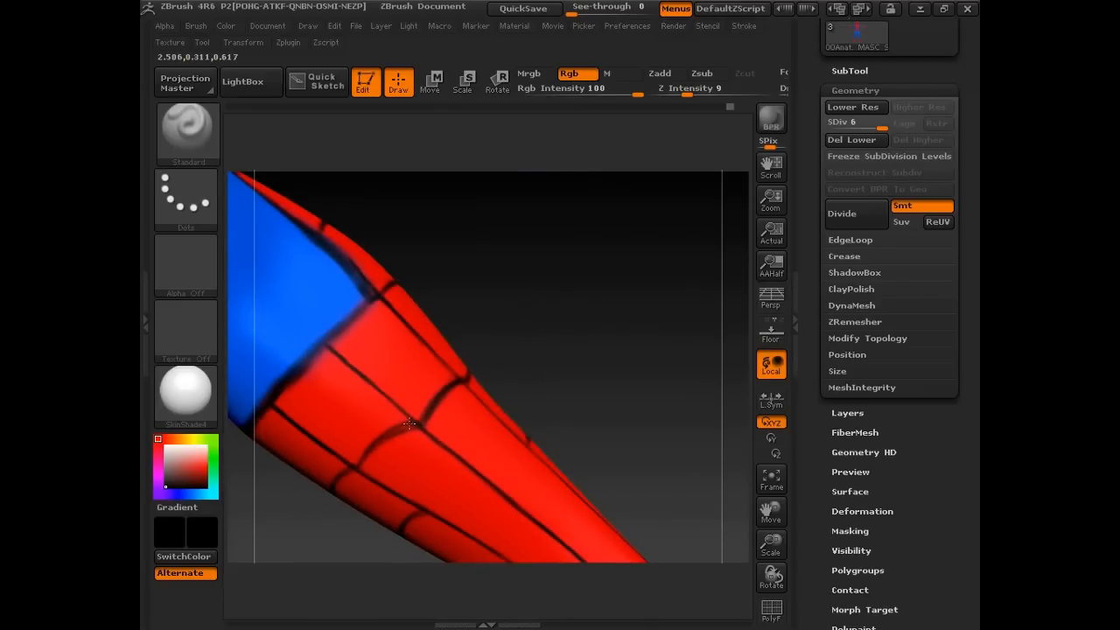
left_click_drag(429, 398, 469, 378)
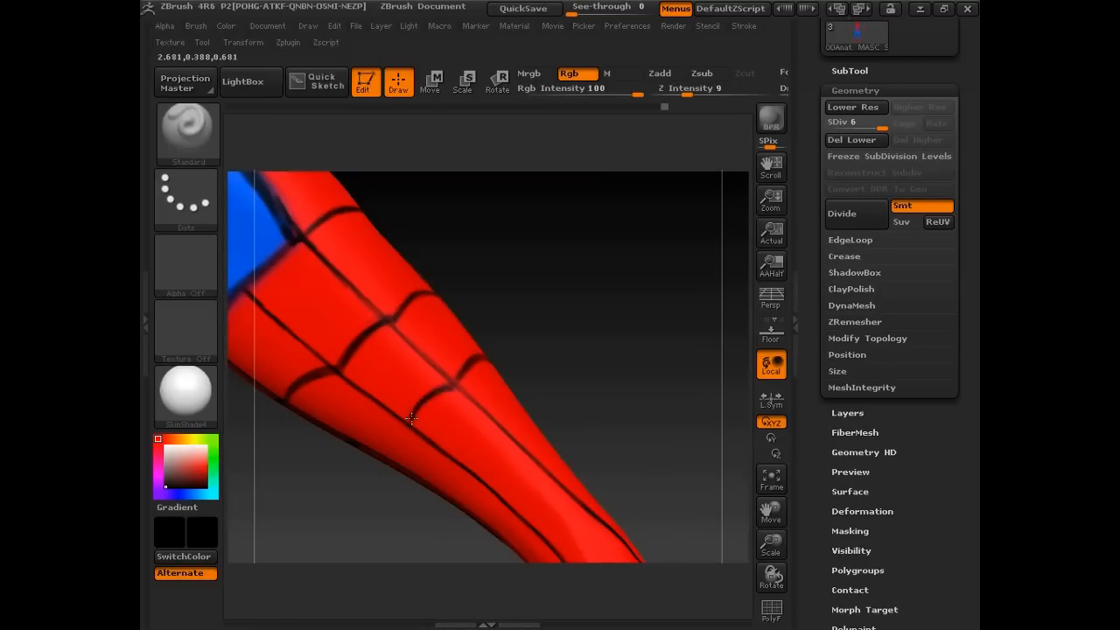
left_click_drag(460, 383, 378, 435)
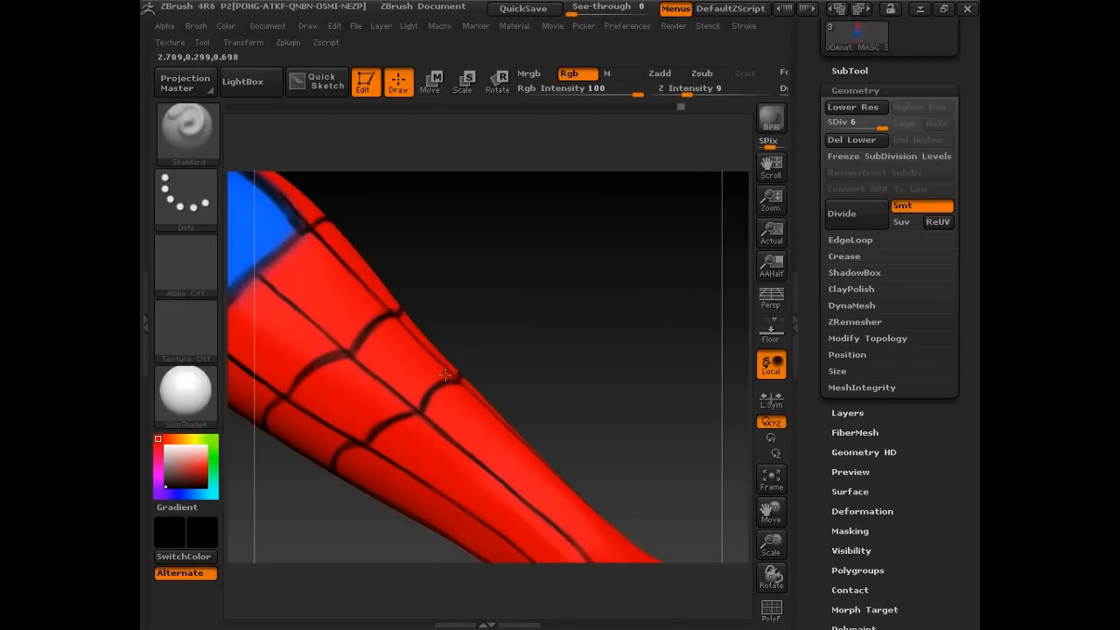
mouse_move(469, 435)
left_mouse_down()
mouse_move(505, 335)
mouse_move(481, 429)
mouse_move(458, 434)
mouse_move(469, 385)
mouse_move(512, 344)
mouse_move(492, 427)
mouse_move(475, 409)
mouse_move(499, 288)
mouse_move(468, 253)
mouse_move(513, 288)
mouse_move(480, 382)
mouse_move(429, 324)
mouse_move(430, 402)
mouse_move(450, 460)
mouse_move(482, 370)
mouse_move(418, 451)
mouse_move(507, 341)
mouse_move(430, 375)
mouse_move(441, 342)
mouse_move(450, 425)
mouse_move(530, 399)
mouse_move(439, 370)
left_mouse_up()
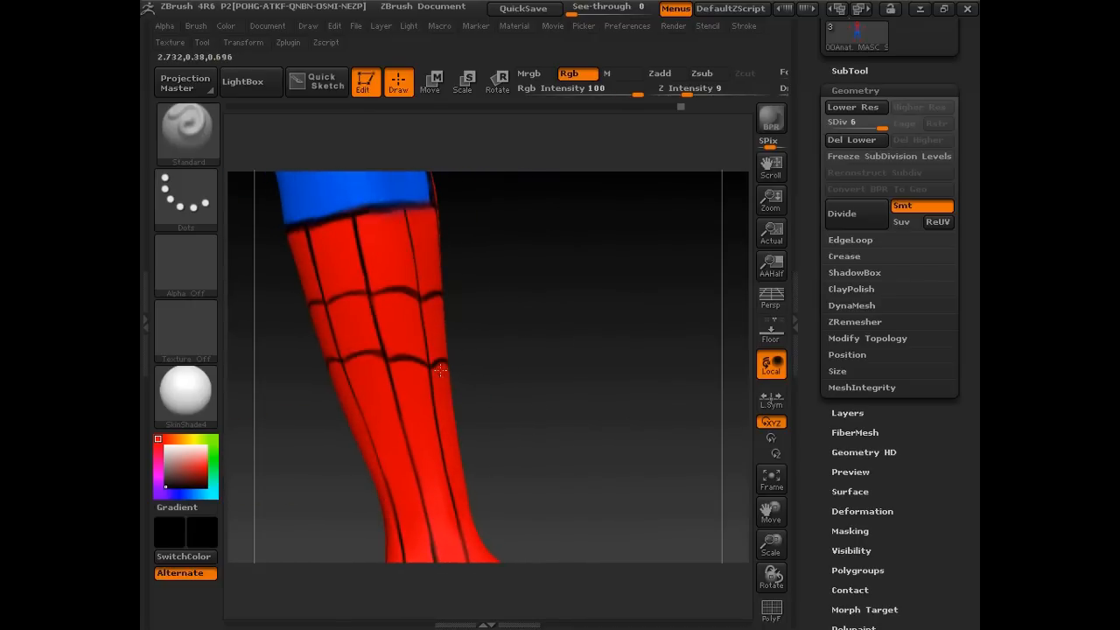
Review the finished forearm web rows, and compare them with the rest of the suit from the front.
left_click_drag(392, 321, 422, 339)
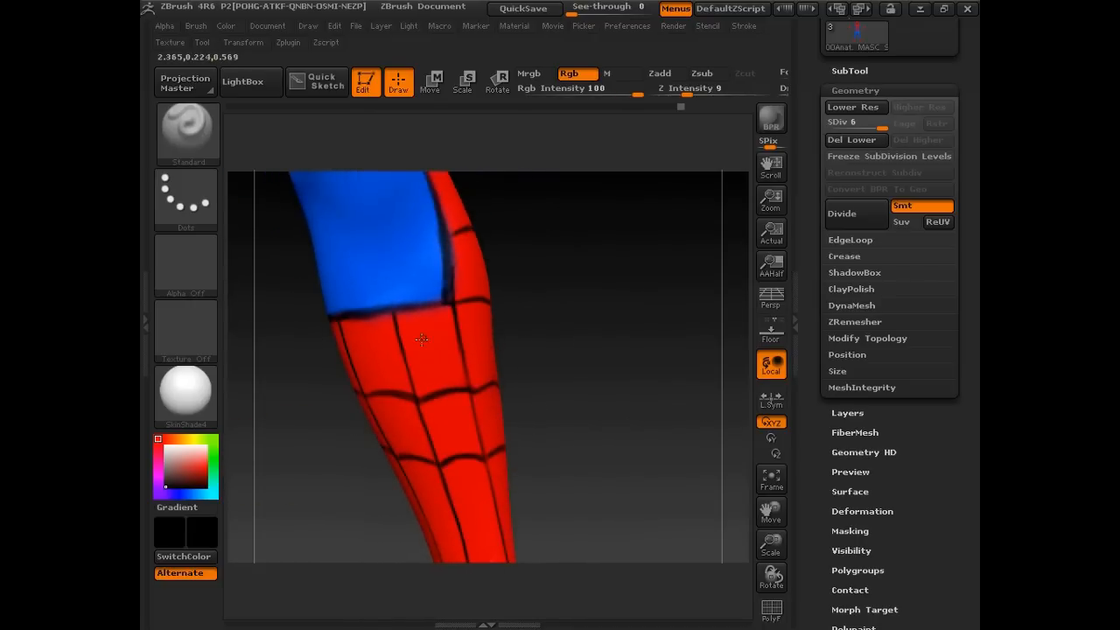
left_click_drag(479, 468, 543, 381)
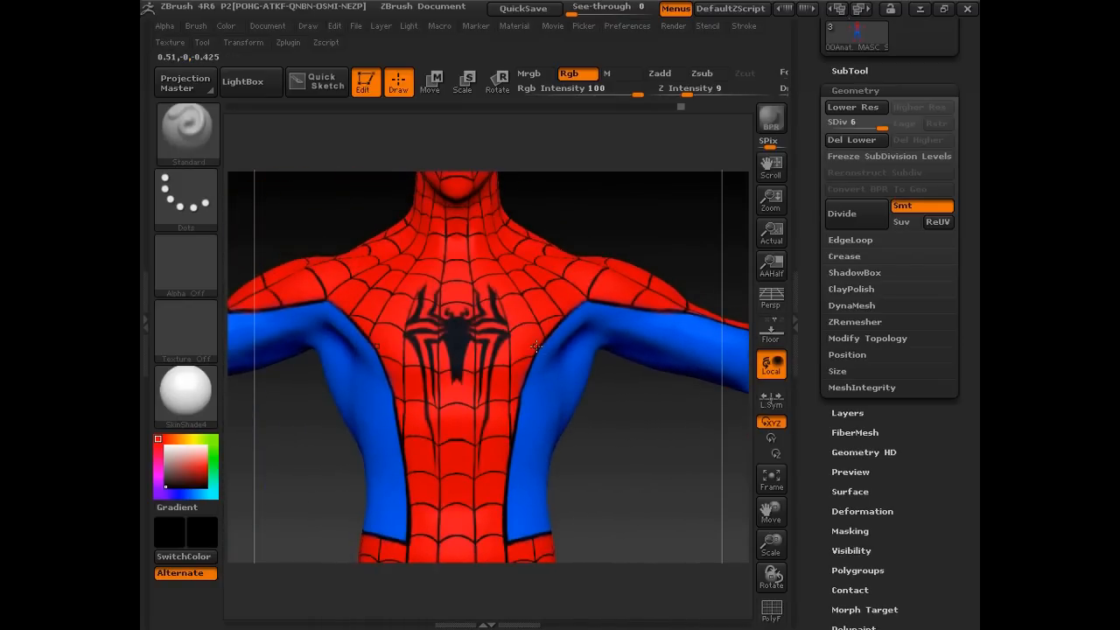
left_click_drag(684, 249, 603, 348, "alt")
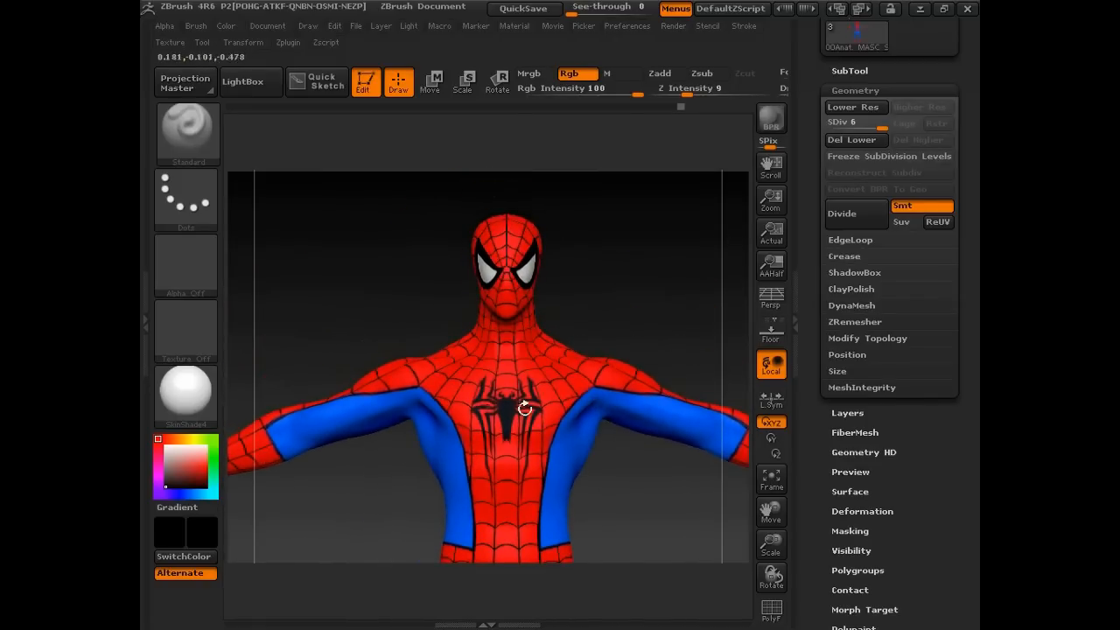
left_click_drag(654, 432, 668, 302, "alt")
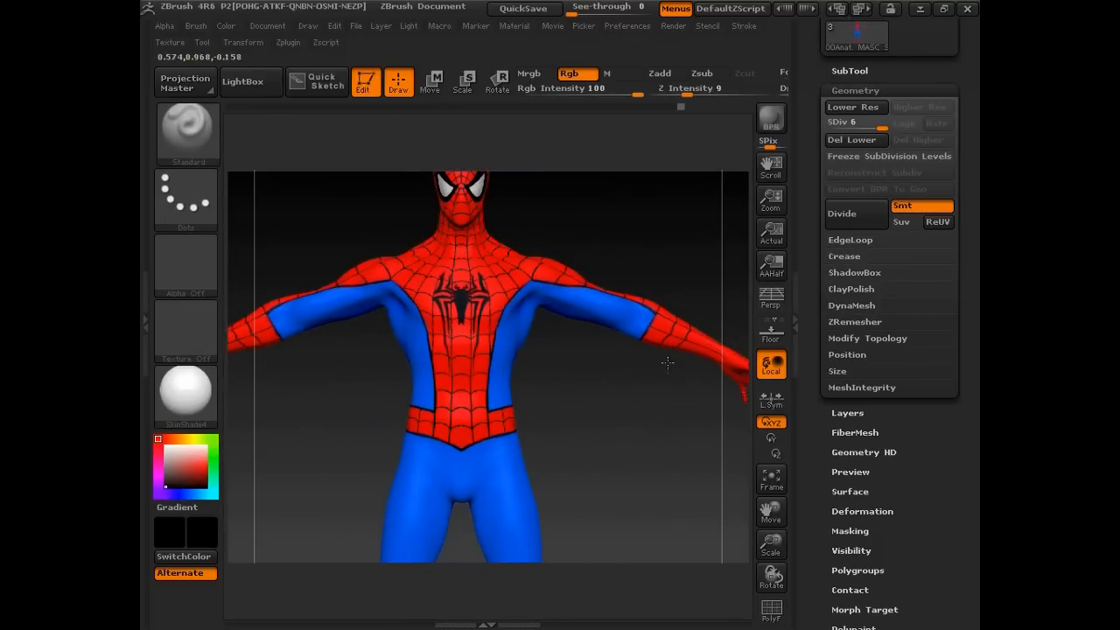
left_click_drag(634, 385, 664, 428, "alt")
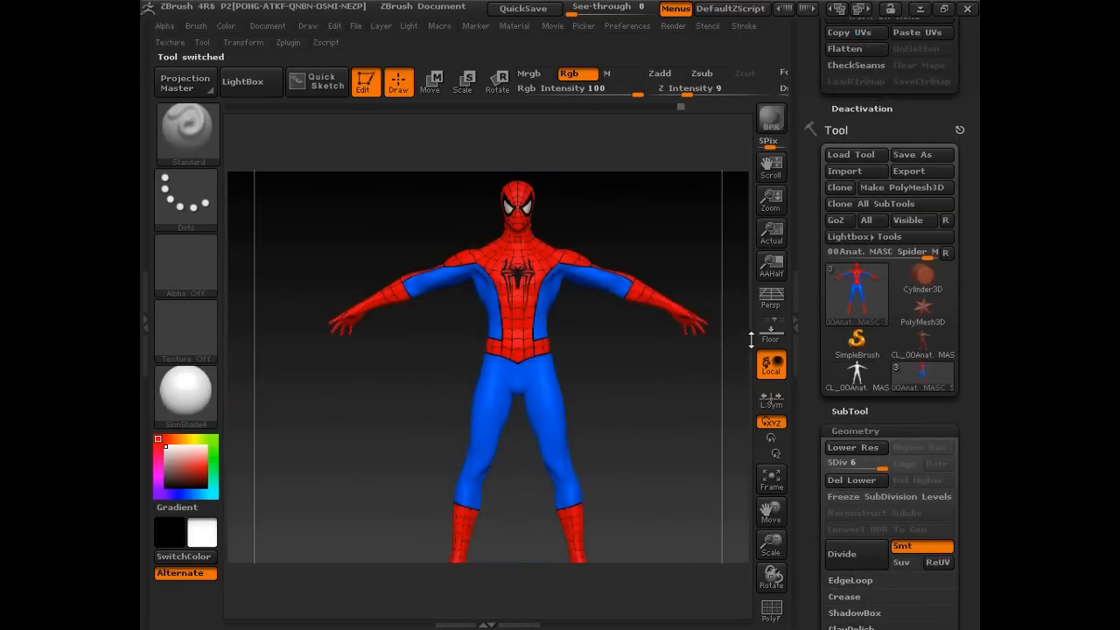
Dock the Zplugin palette with the UV Master section expanded above the Tool palette.
left_click_drag(809, 308, 812, 451)
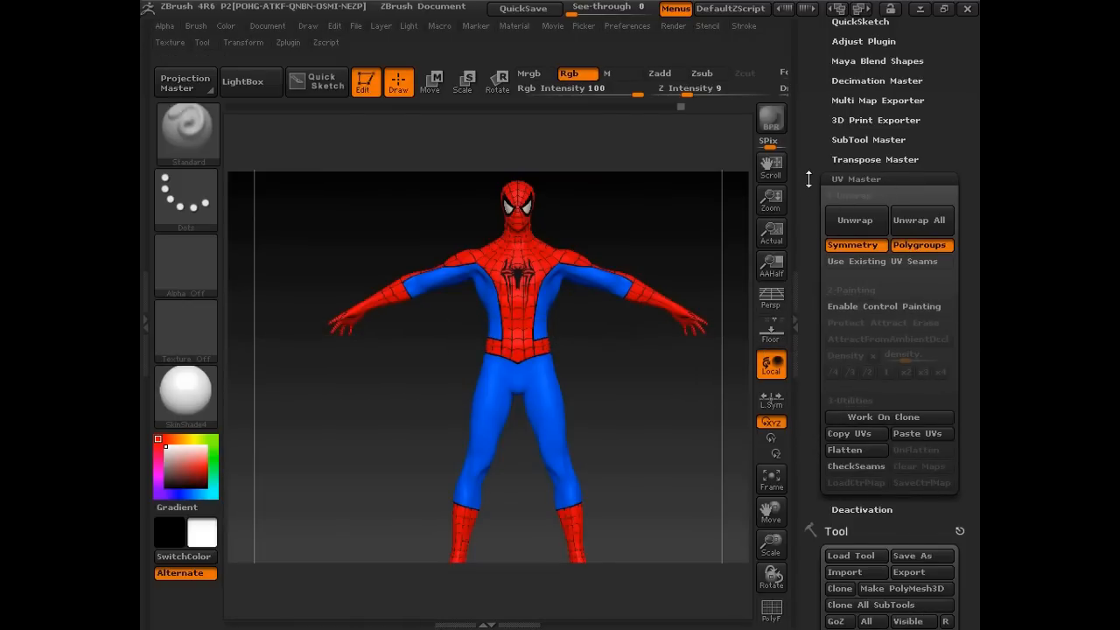
left_click_drag(809, 178, 812, 276)
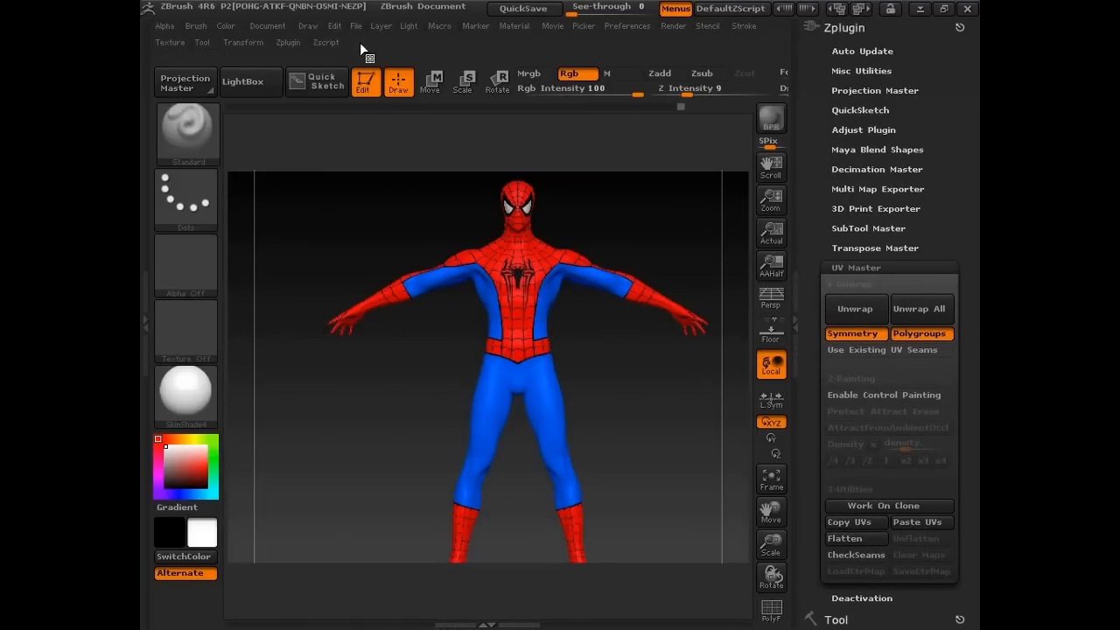
left_click(288, 42)
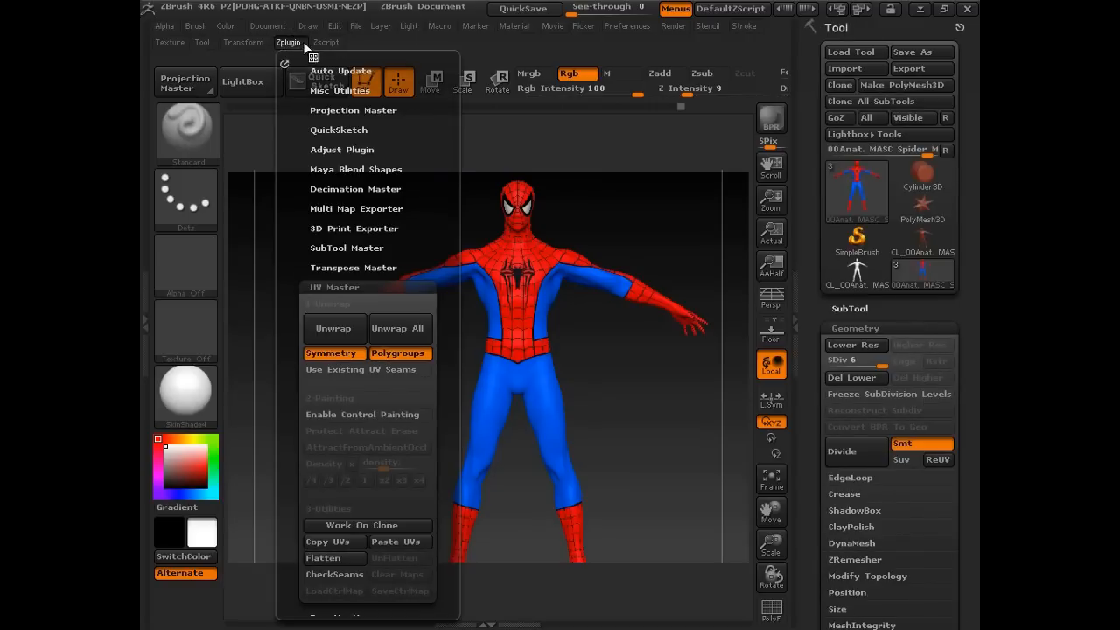
left_click_drag(285, 65, 804, 45)
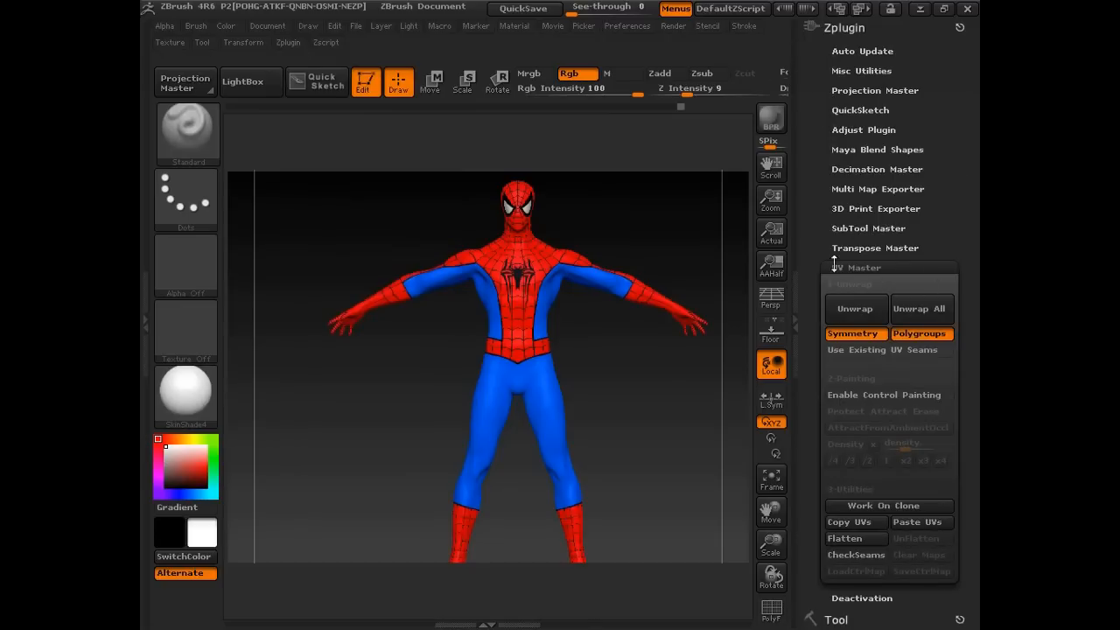
scroll(807, 260, "down", 3)
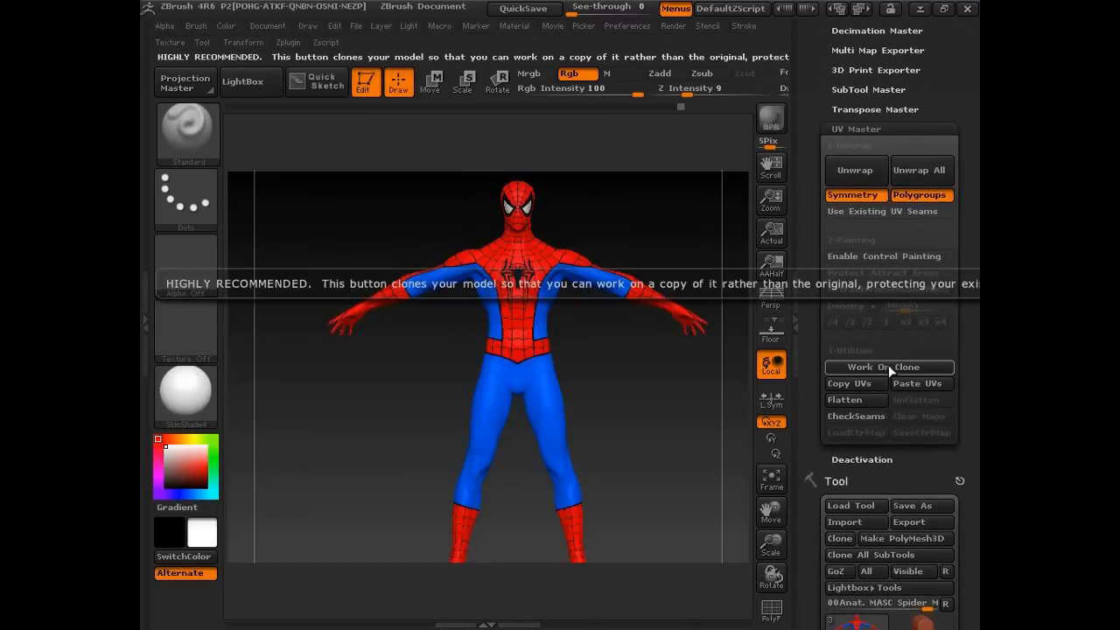
scroll(809, 366, "down", 5)
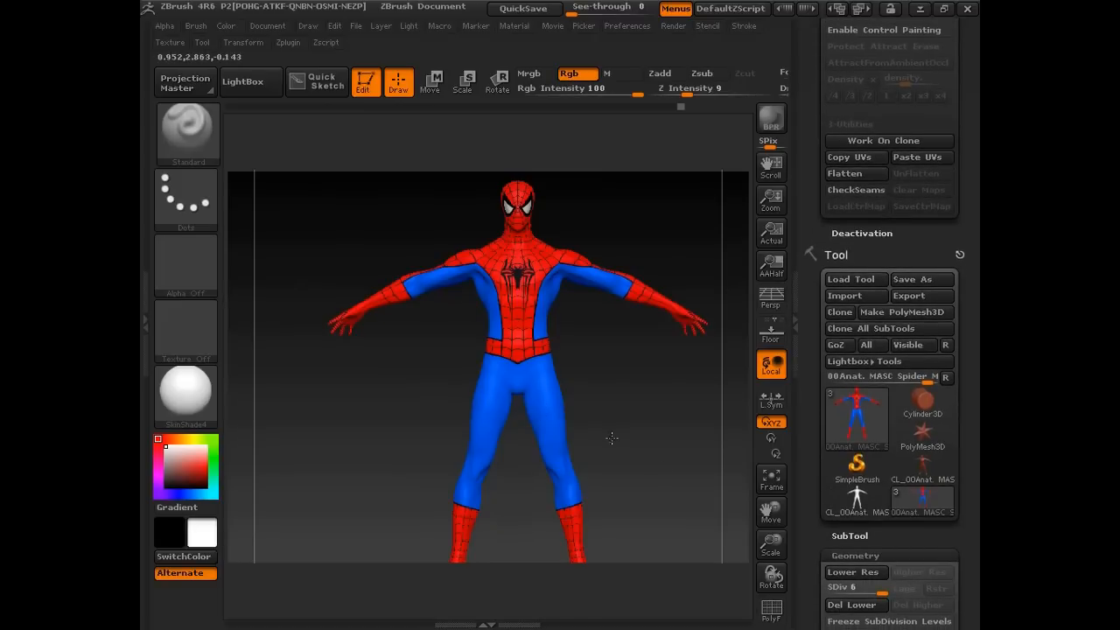
Switch to the unpainted white clone CL_00Anat. MASC Spider Man, and bring up the UV Master unwrap options.
left_click(854, 501)
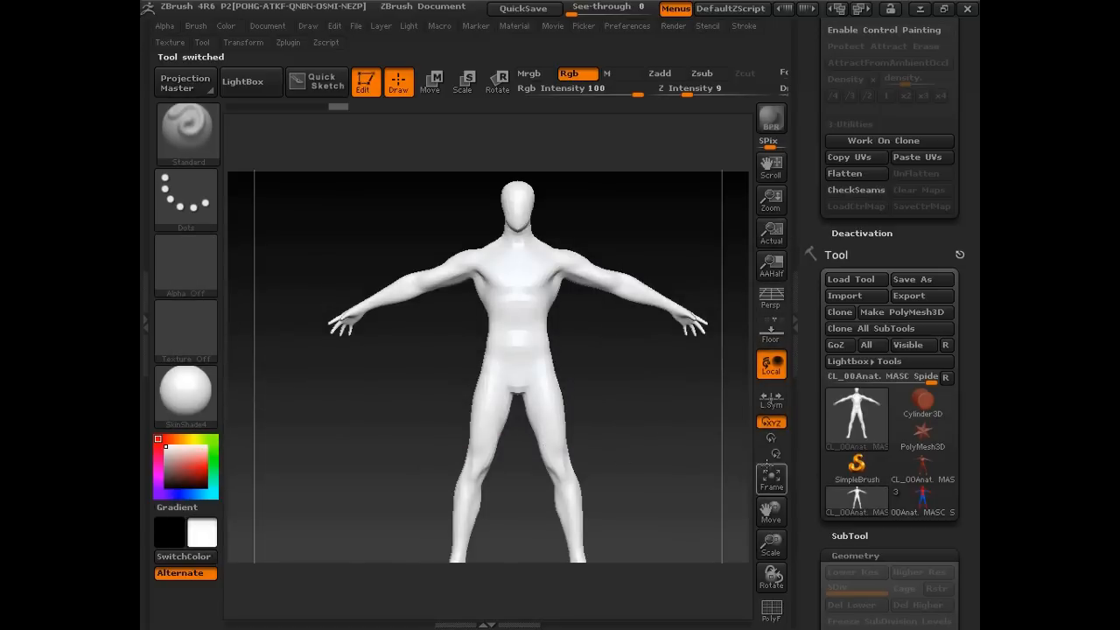
scroll(806, 480, "down", 9)
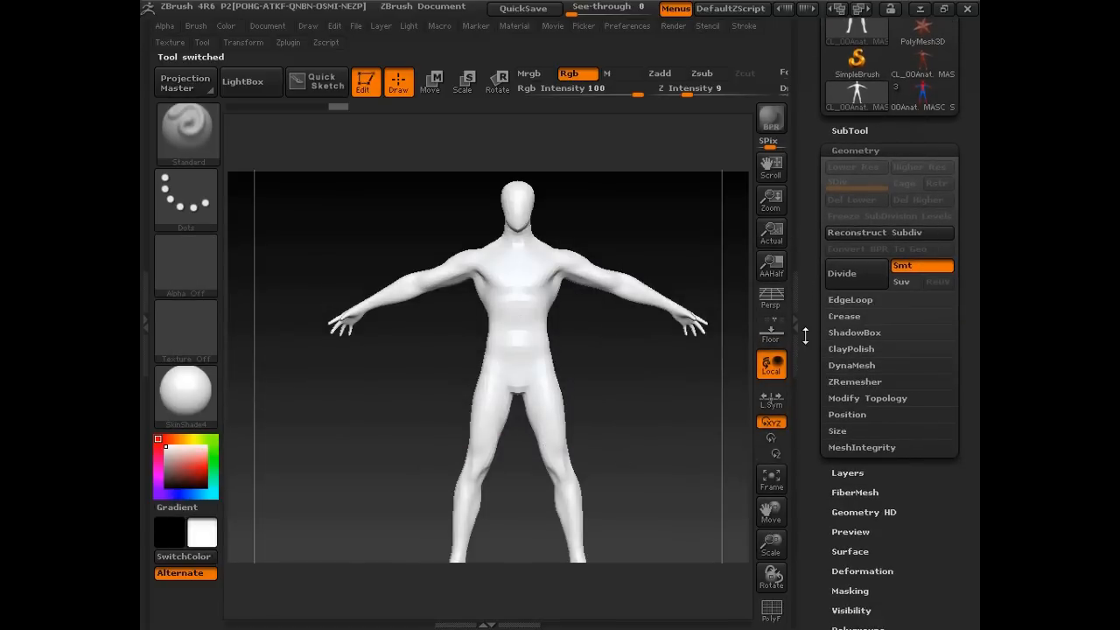
left_click_drag(809, 313, 809, 415)
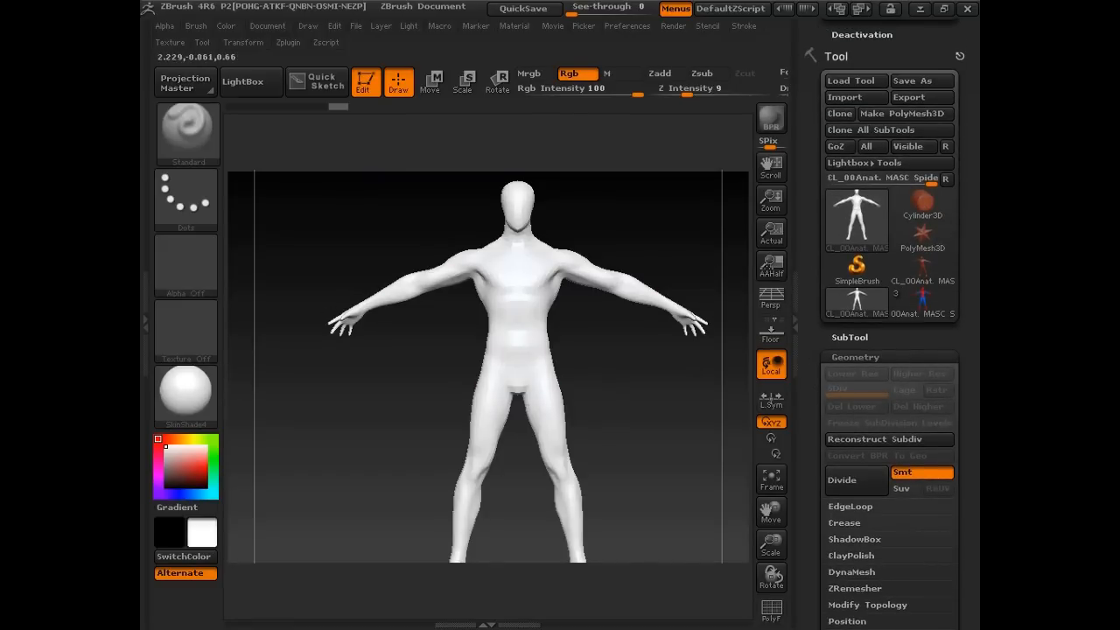
left_click_drag(808, 267, 811, 362)
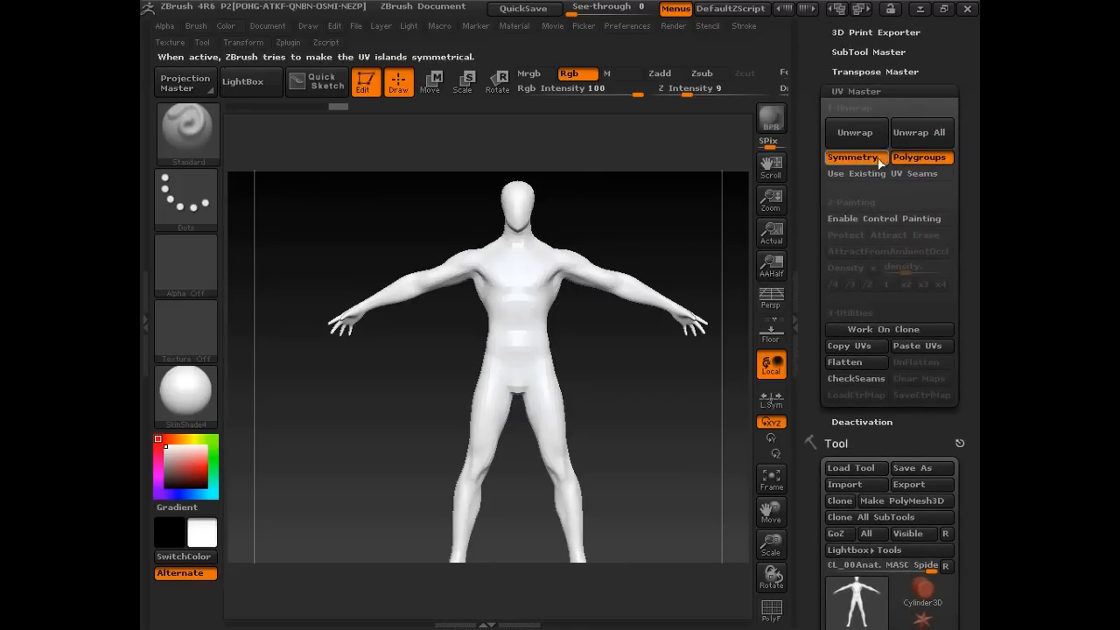
Turn on the polyframe display and examine the clone's polygroups from the torso down to the feet.
left_click(770, 610)
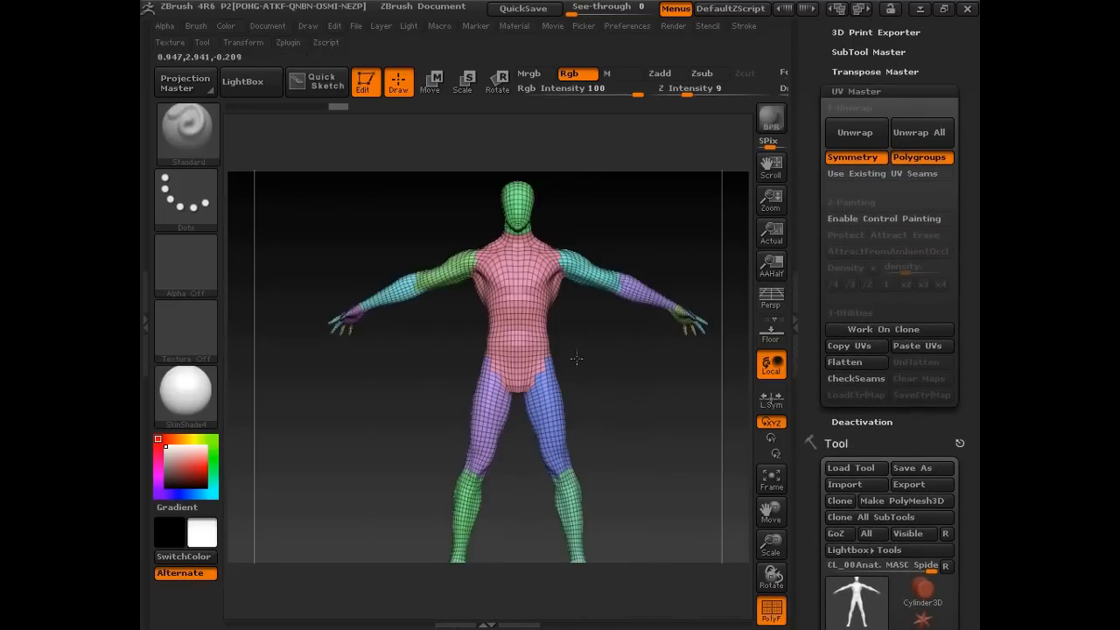
left_click_drag(616, 362, 624, 472, "alt")
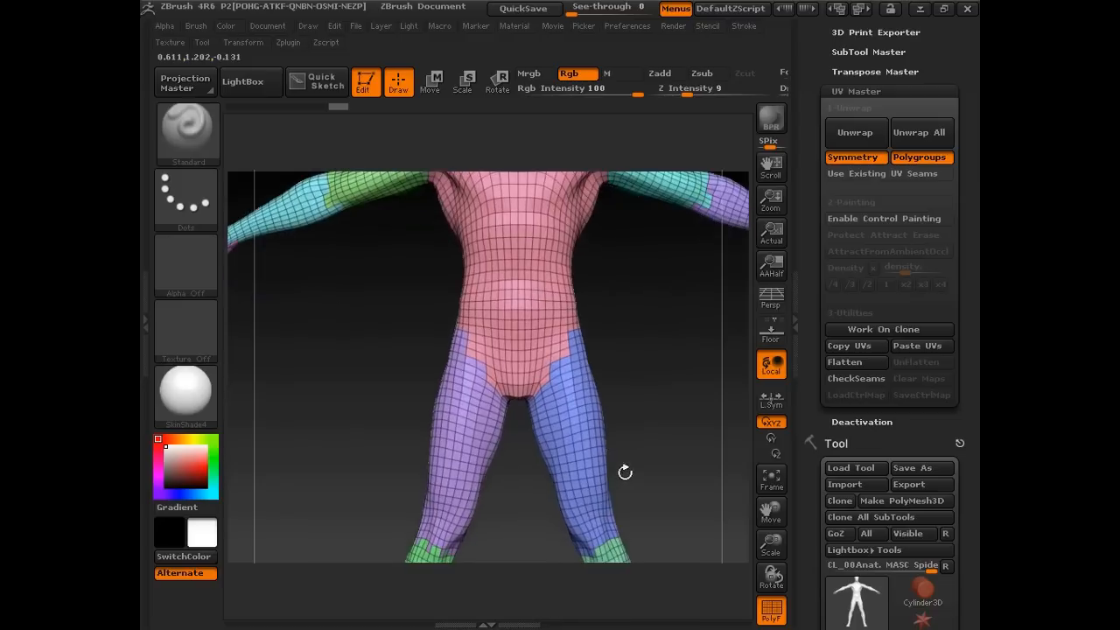
left_click_drag(647, 397, 563, 507, "alt")
left_click_drag(595, 422, 591, 516)
left_click_drag(610, 303, 566, 233, "alt")
left_click_drag(568, 458, 594, 322, "alt")
left_click_drag(598, 429, 598, 292, "alt")
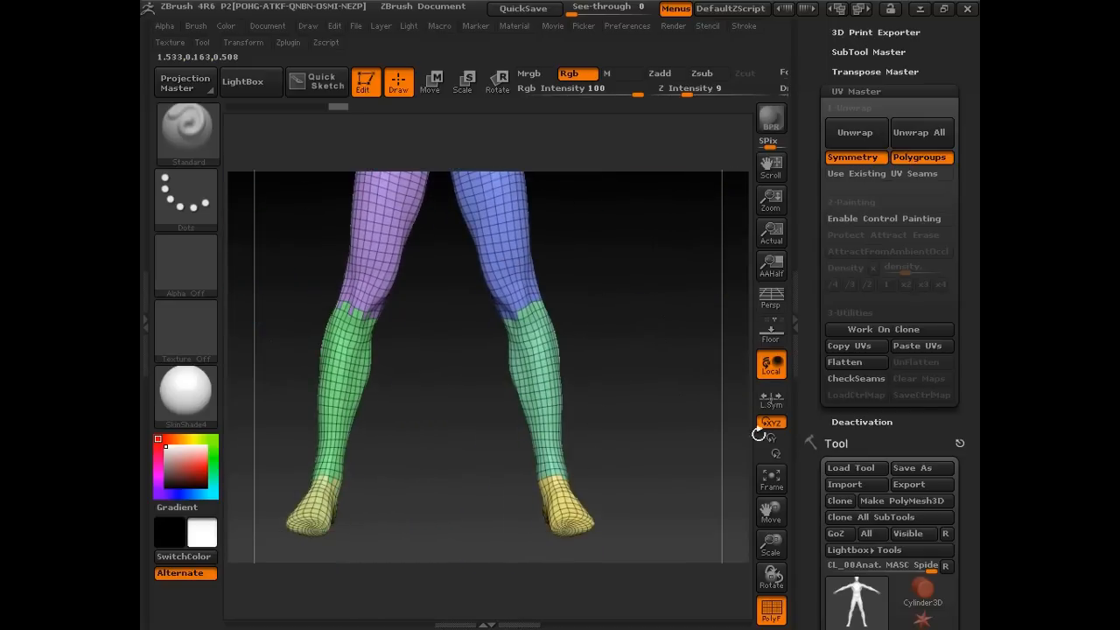
Expand the Polygroups options of the clone to show the grouping commands.
left_click_drag(812, 508, 809, 307)
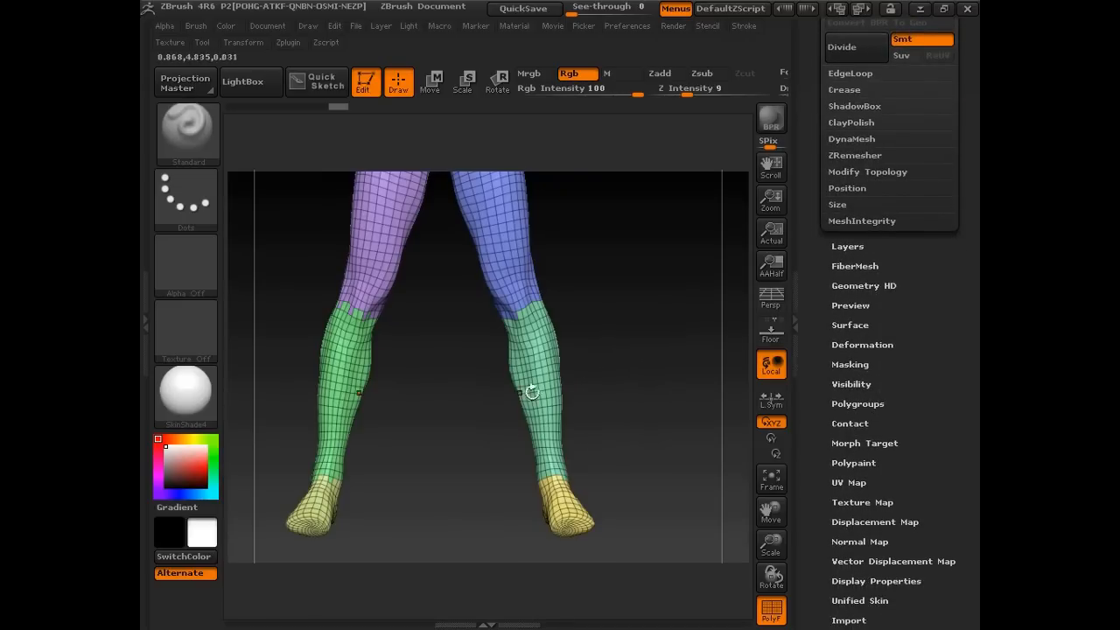
left_click(857, 404)
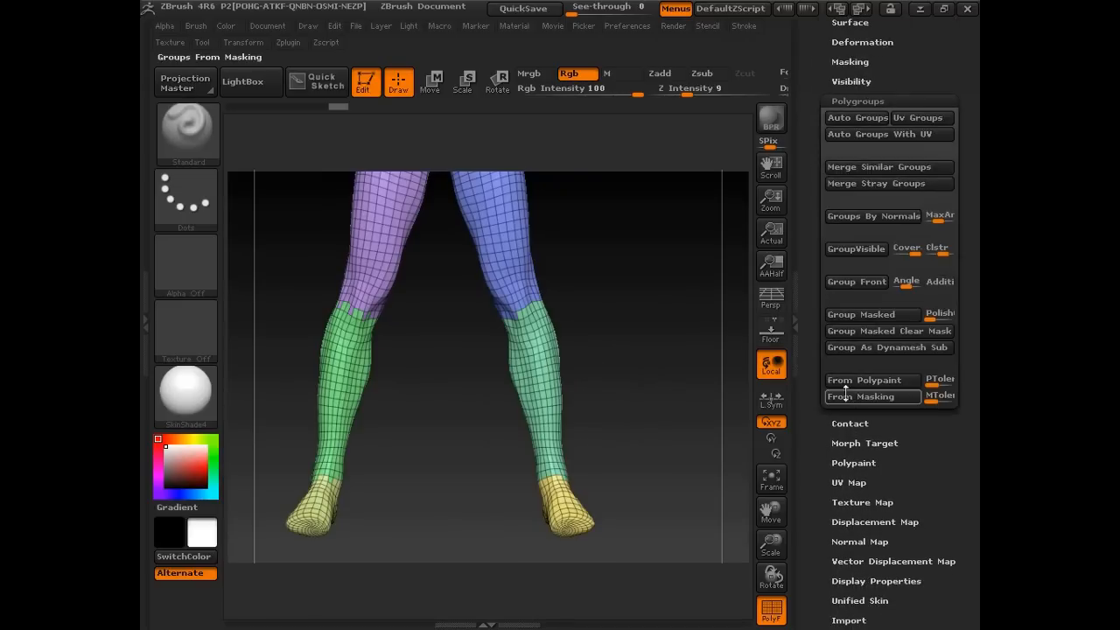
left_click_drag(806, 364, 816, 398)
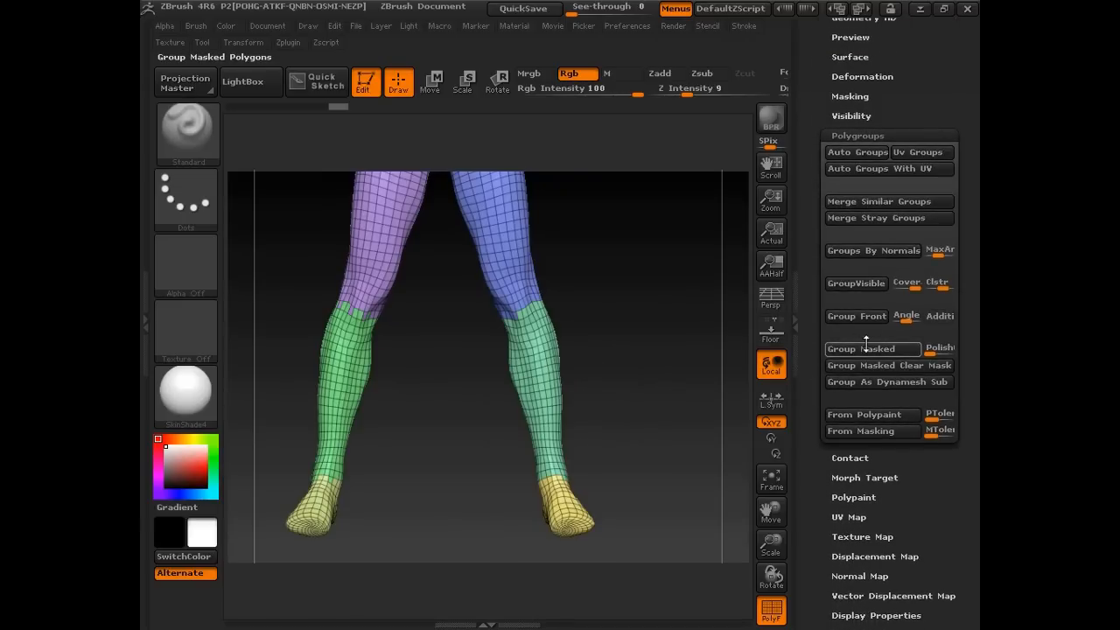
Mask both lower legs between the knees and ankles, and clear the mask again.
key("ctrl")
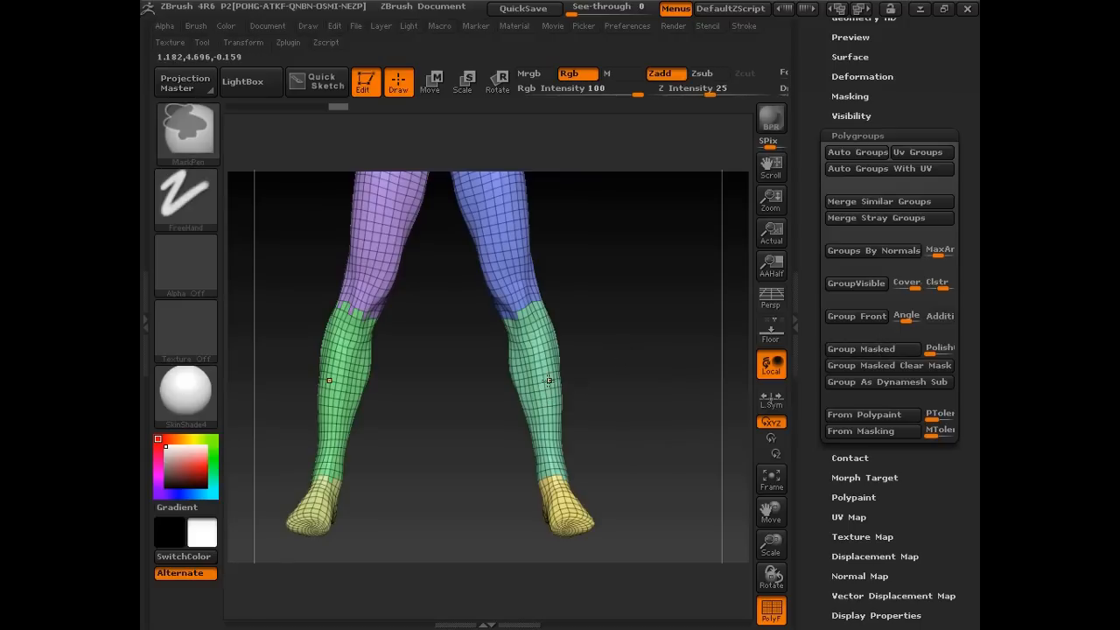
mouse_move(615, 312)
left_mouse_down("ctrl")
mouse_move(478, 412)
mouse_move(456, 503)
left_mouse_up("ctrl")
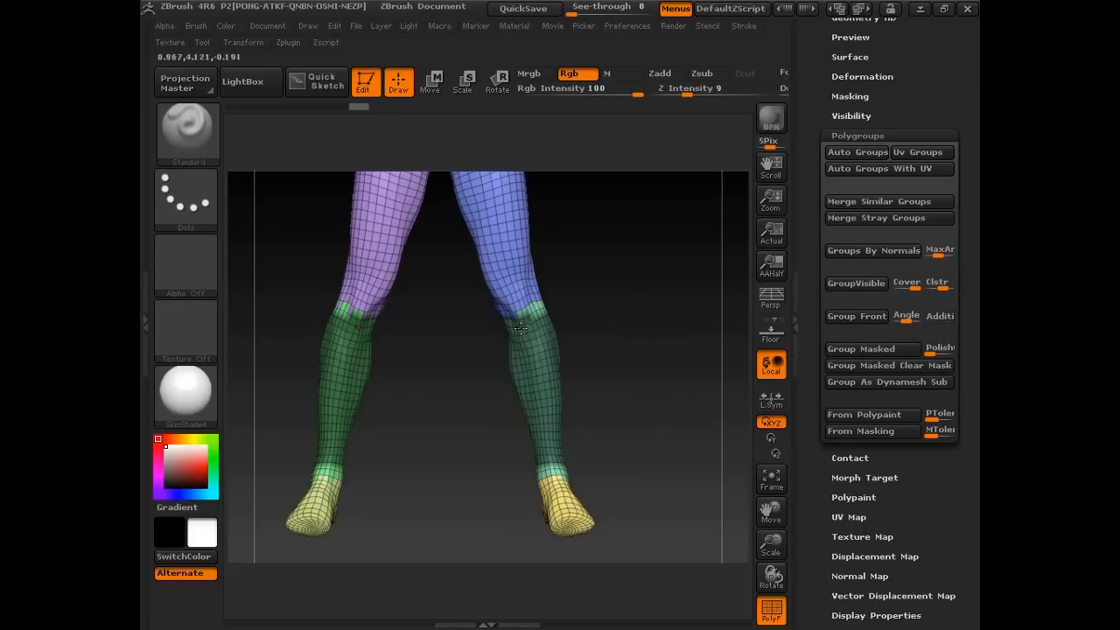
left_click_drag(622, 340, 665, 390, "ctrl")
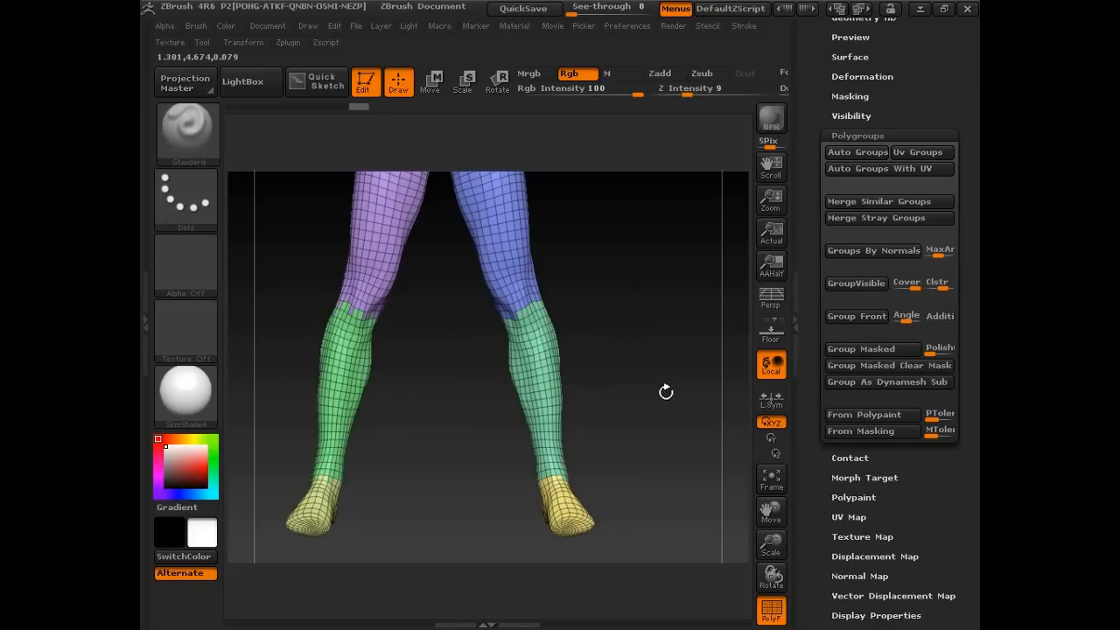
Isolate both feet and ankles by hiding the rest of the clone, and inspect them from the side and front.
mouse_move(445, 379)
left_mouse_down("ctrl+shift")
mouse_move(665, 532)
mouse_move(441, 554)
left_mouse_up("ctrl+shift")
left_click_drag(632, 487, 594, 406)
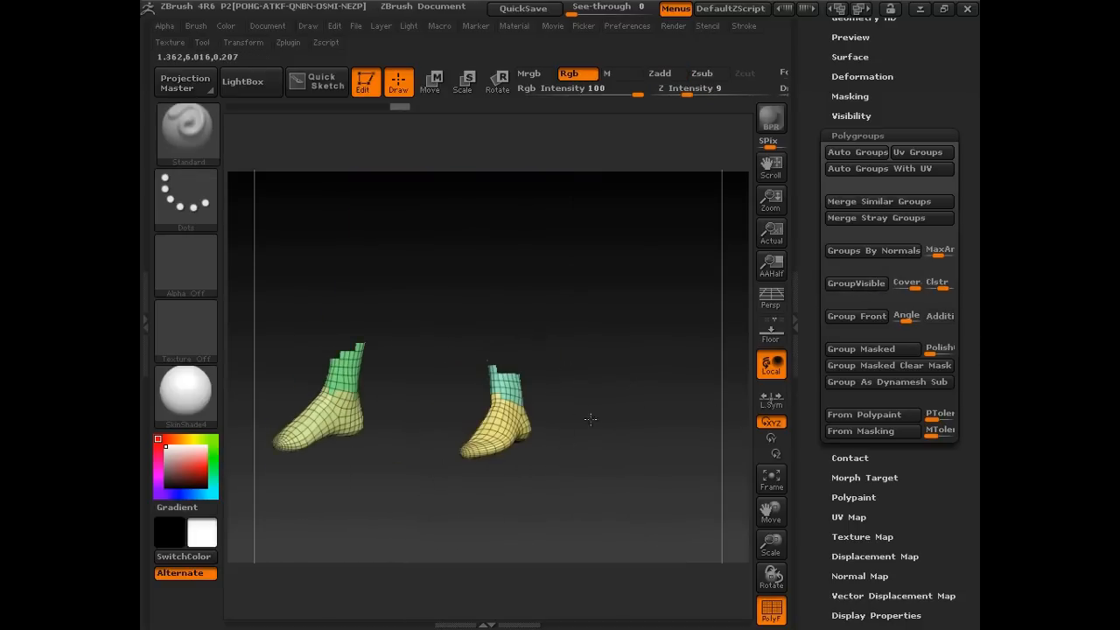
mouse_move(661, 422)
left_mouse_down()
mouse_move(645, 391)
mouse_move(645, 410)
left_mouse_up()
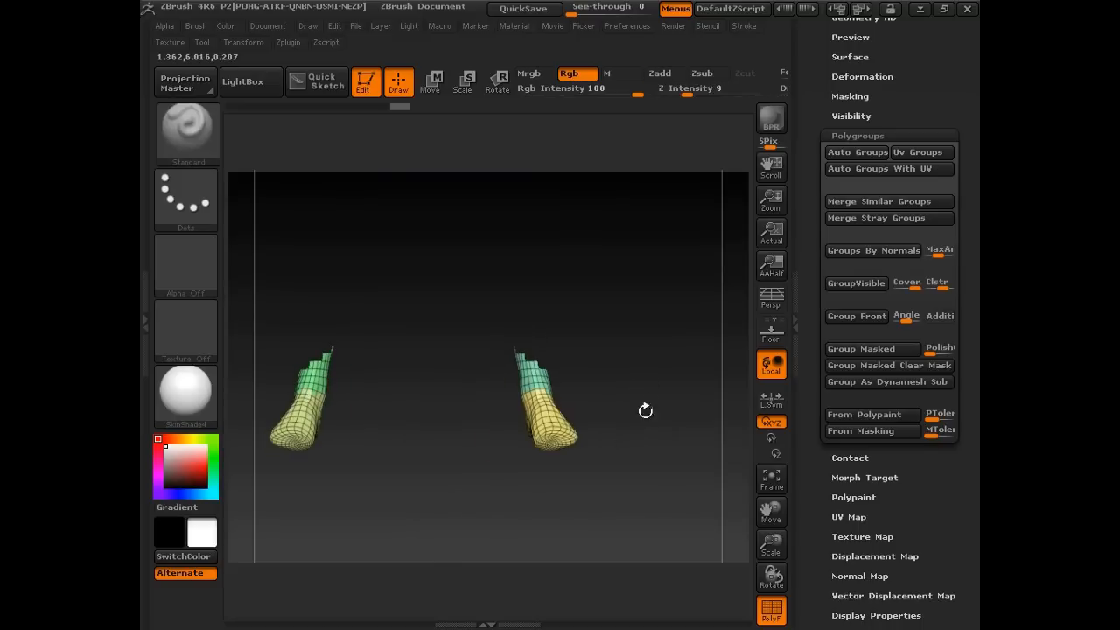
Unhide the rest of the clone and frame its head, torso and arms.
left_click(658, 364, "ctrl+shift")
left_click_drag(630, 325, 632, 493, "alt")
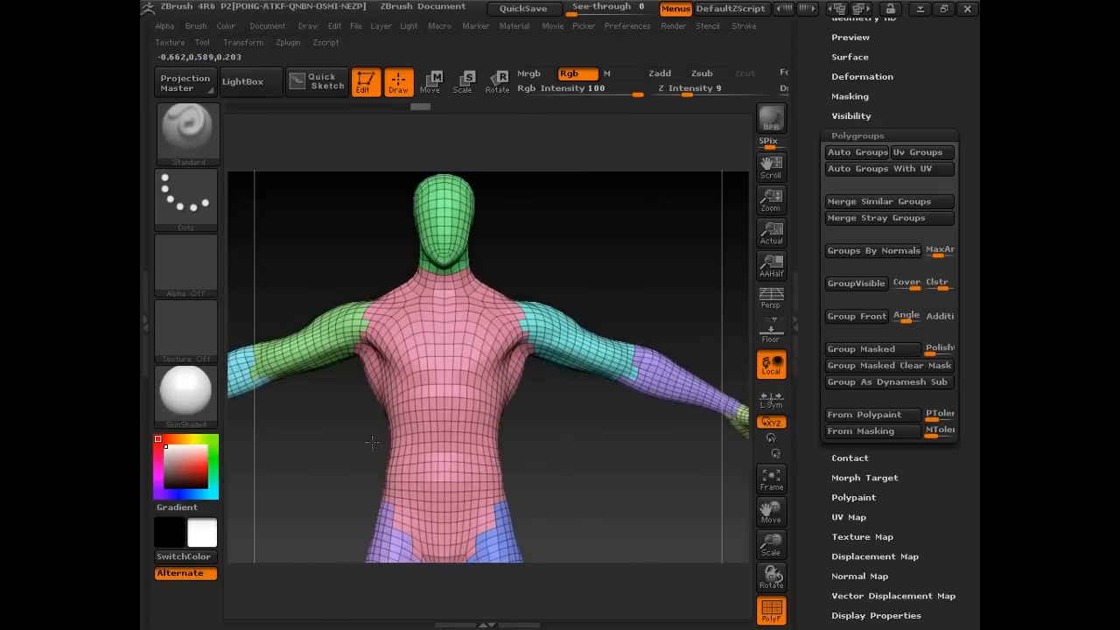
left_click_drag(595, 479, 594, 416, "alt")
Toggle the visibility of the centre strip and torso polygroup to check the grouping, and restore the full clone.
left_click(447, 349, "ctrl+shift")
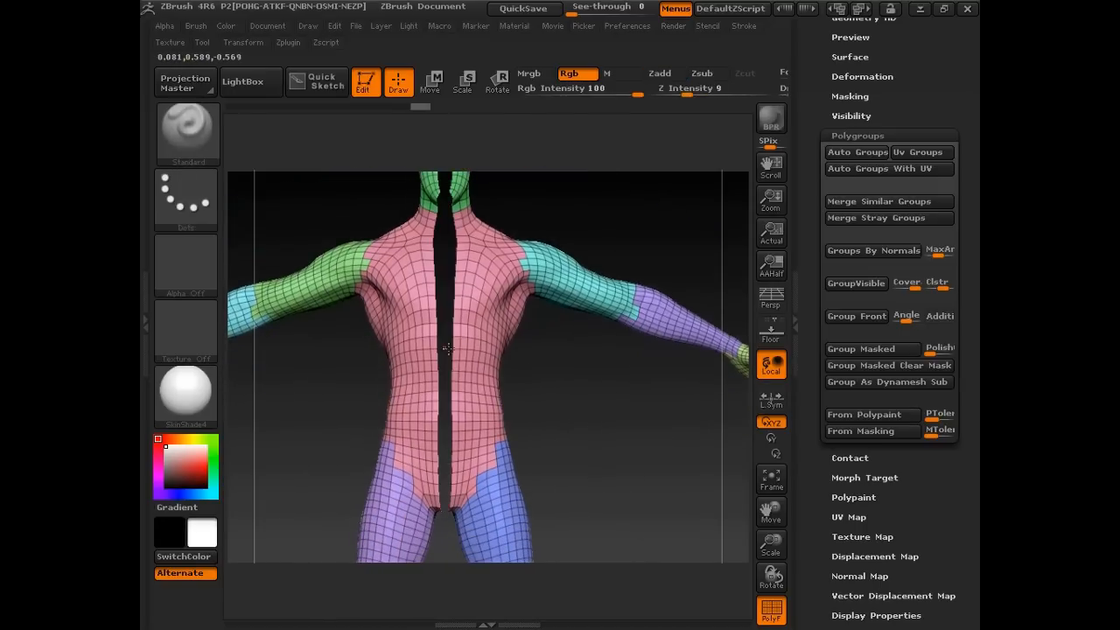
left_click(590, 392, "ctrl+shift")
left_click(464, 338, "ctrl+shift")
mouse_move(612, 420)
left_mouse_down()
mouse_move(567, 429)
mouse_move(633, 428)
left_mouse_up()
left_click(595, 408, "ctrl+shift")
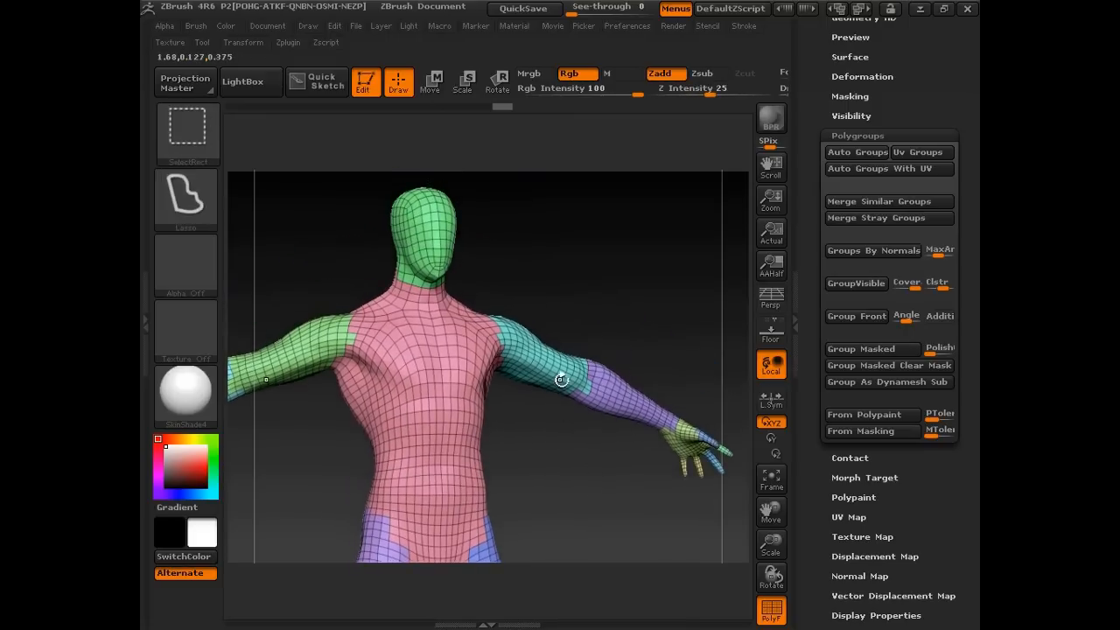
Check the upper arm polygroup by toggling its visibility, and show the whole clone again.
left_click(561, 379, "ctrl+shift")
left_click_drag(553, 487, 609, 345)
left_click(566, 471, "ctrl+shift")
left_click_drag(570, 521, 584, 429, "alt")
Unwrap the clone with UV Master, keeping Symmetry and Polygroups enabled.
left_click_drag(804, 343, 808, 545)
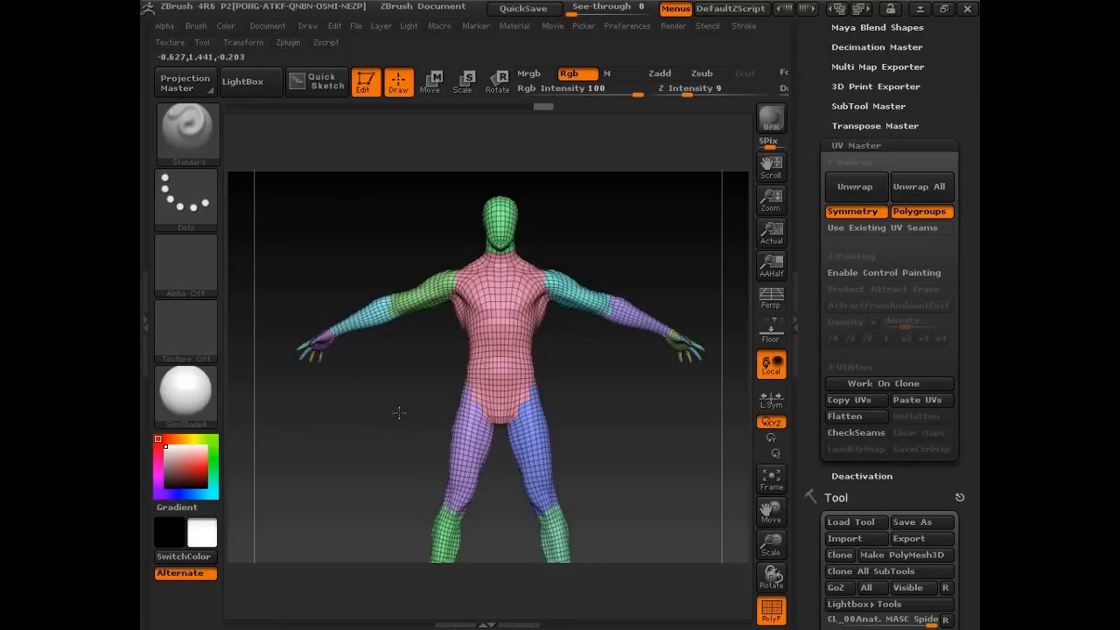
left_click_drag(618, 447, 598, 403, "alt")
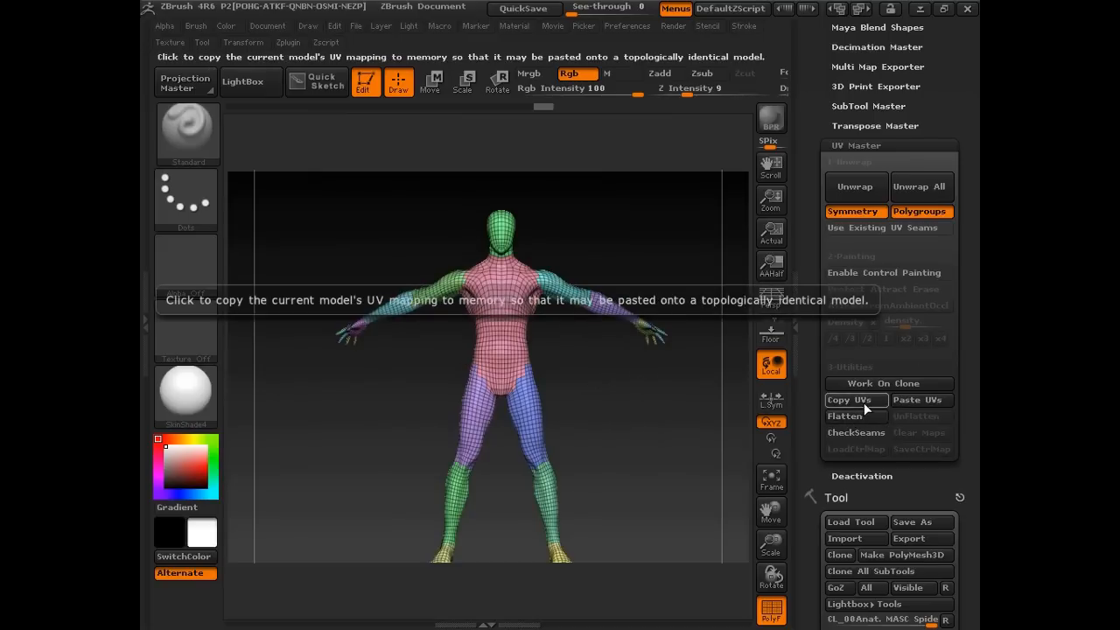
left_click(859, 185)
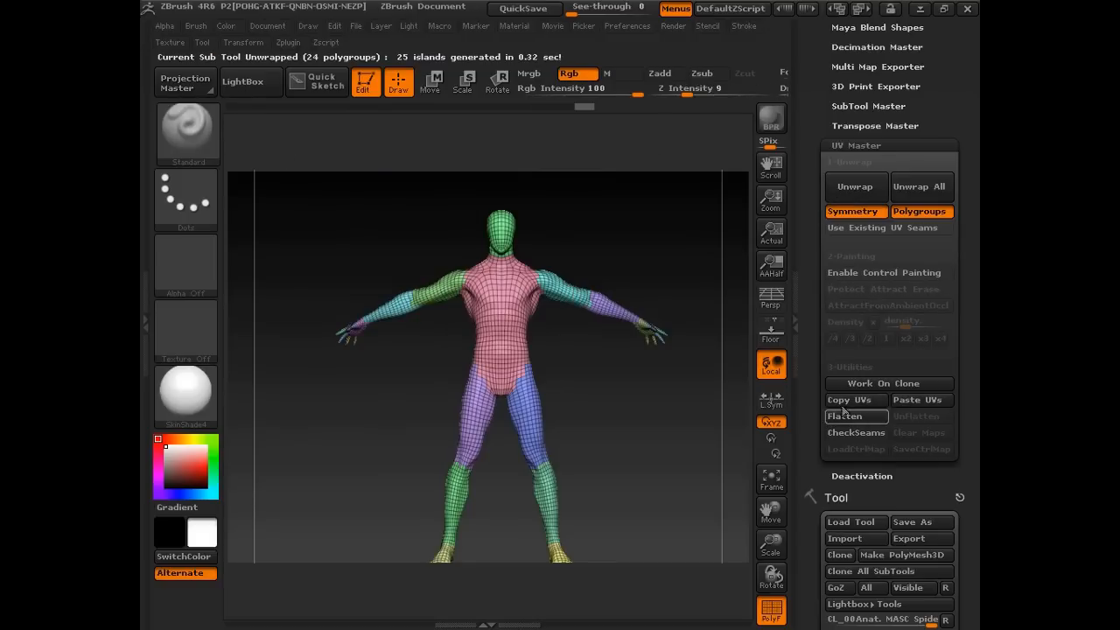
Flatten the clone to inspect its UV islands, and unflatten it again.
left_click(860, 417)
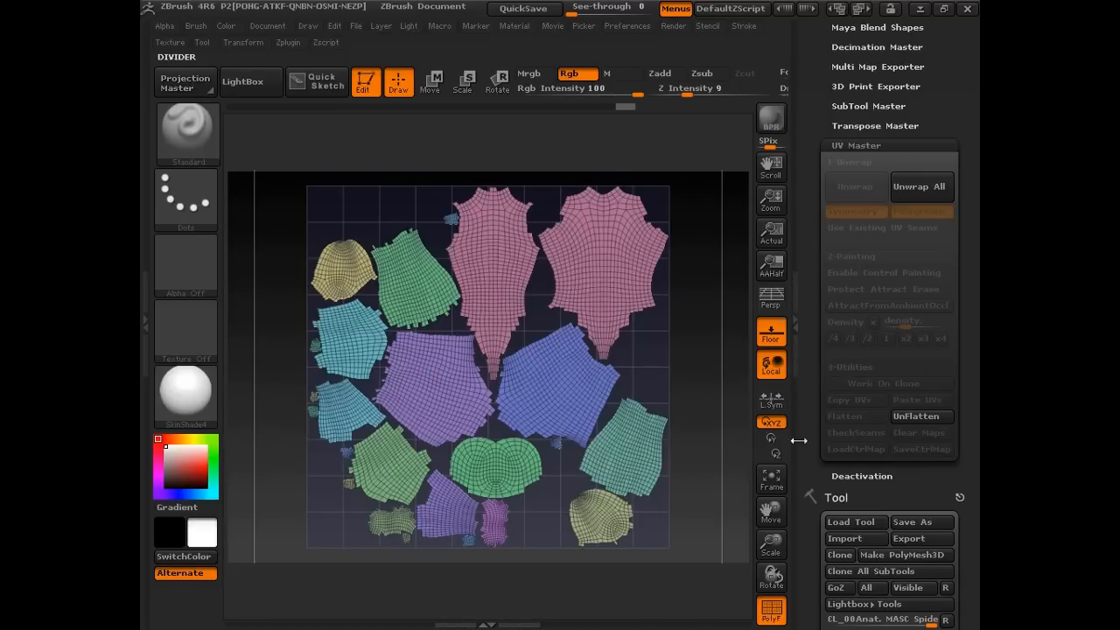
left_click_drag(809, 425, 809, 284)
left_click(922, 419)
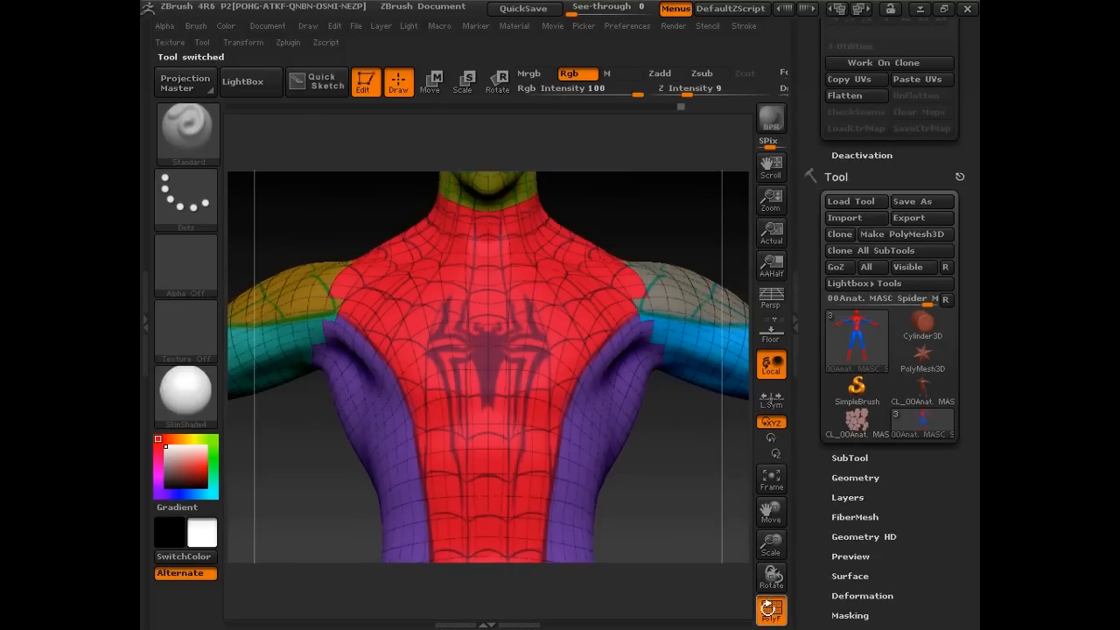
Turn off the polyframe display on the painted Spider-Man and open its Texture Map creation options.
left_click(771, 610)
left_click_drag(670, 512, 618, 412)
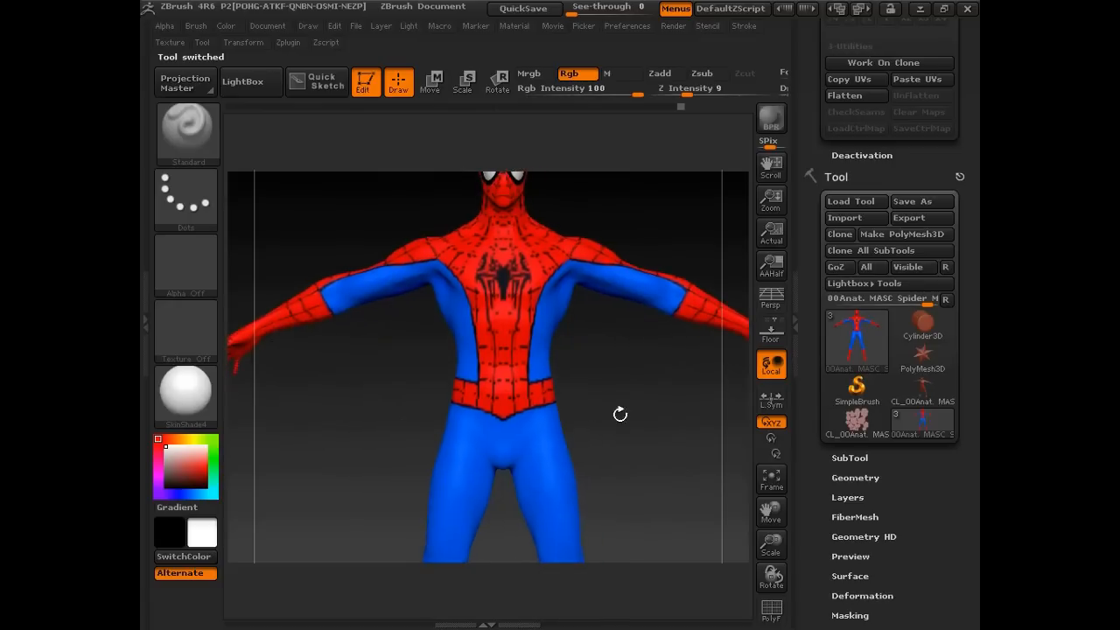
left_click_drag(813, 537, 813, 371)
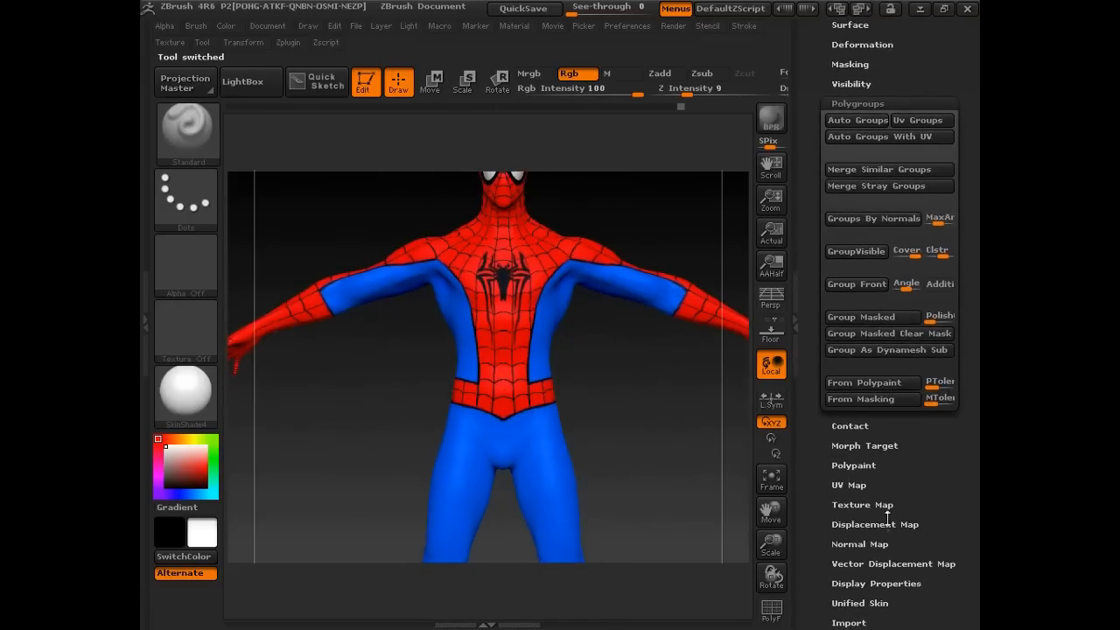
left_click(860, 504)
left_click_drag(803, 454, 805, 540)
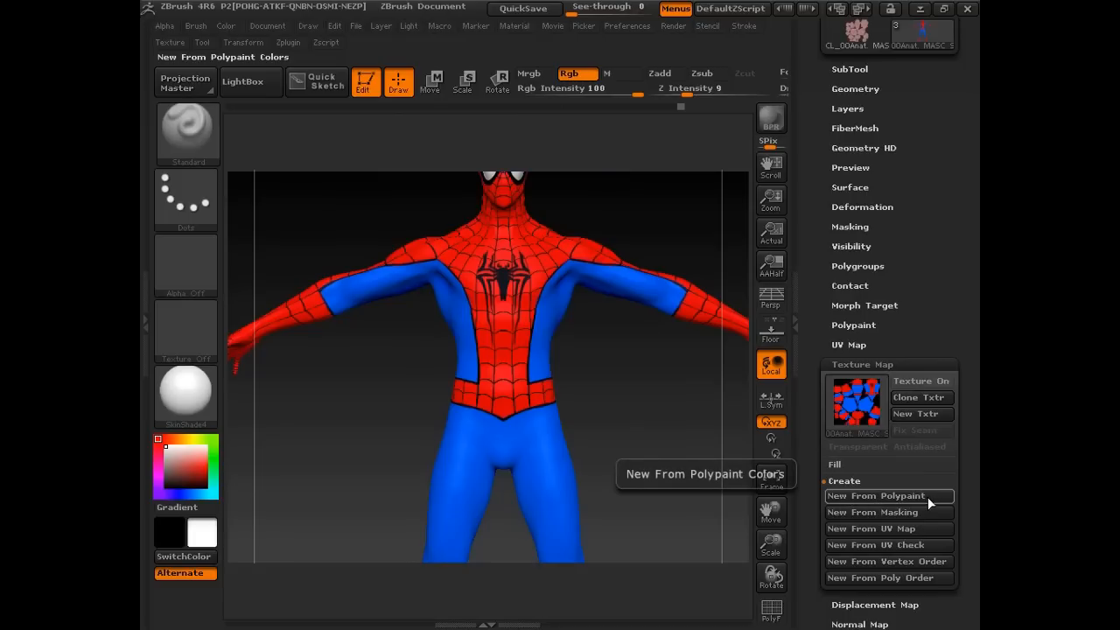
mouse_move(852, 420)
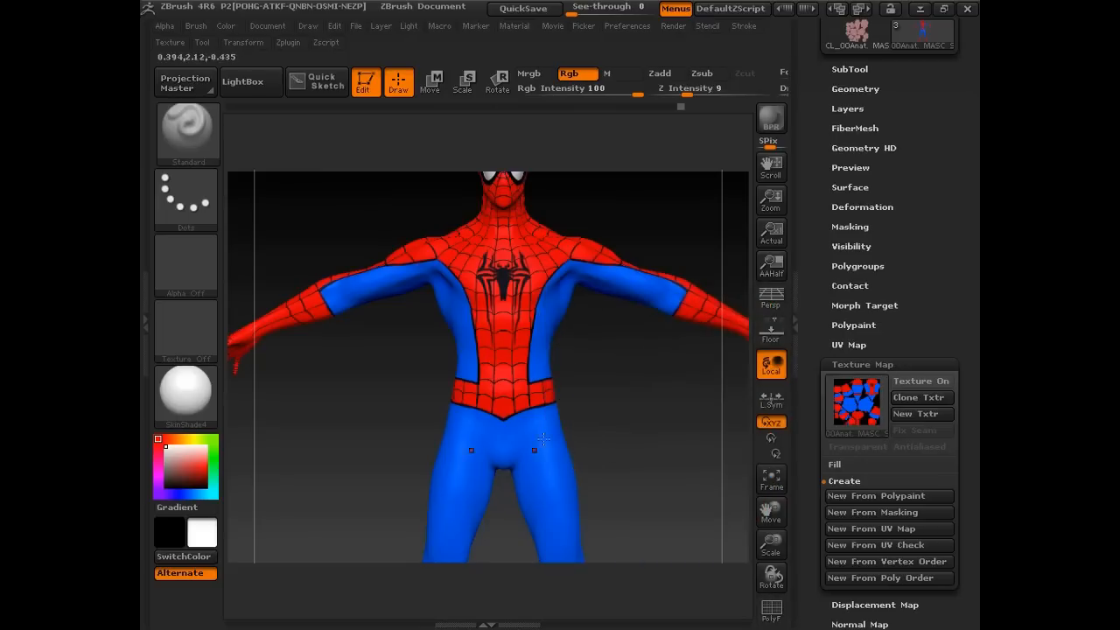
left_click_drag(629, 431, 602, 431, "alt")
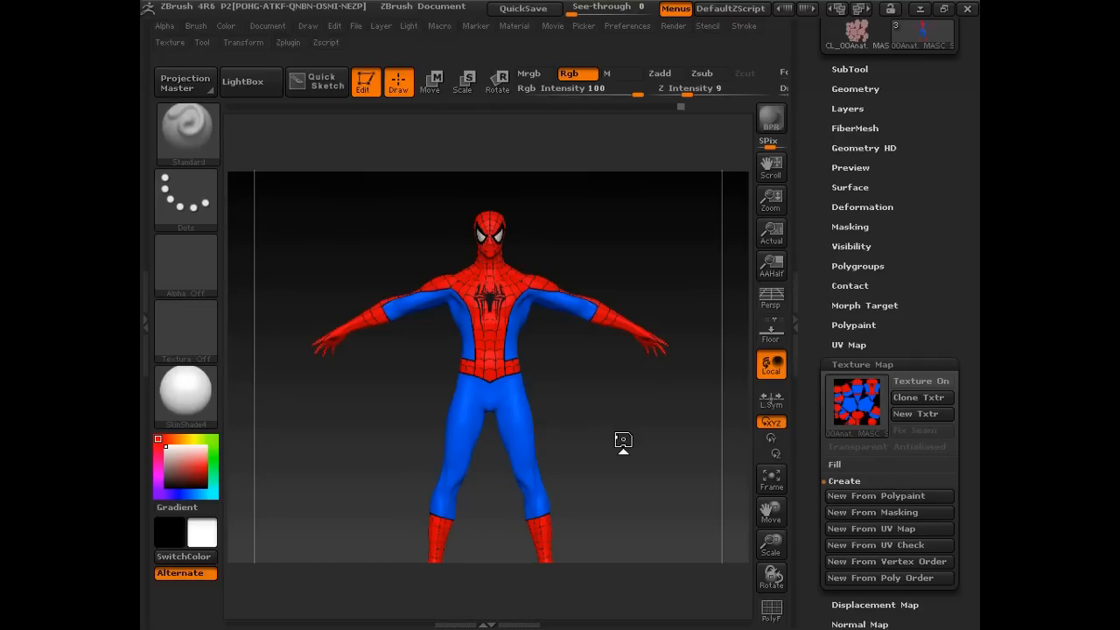
Lower the character to subdivision level 1 to compare the paint detail, and return it to level 6.
left_click_drag(816, 306, 812, 397)
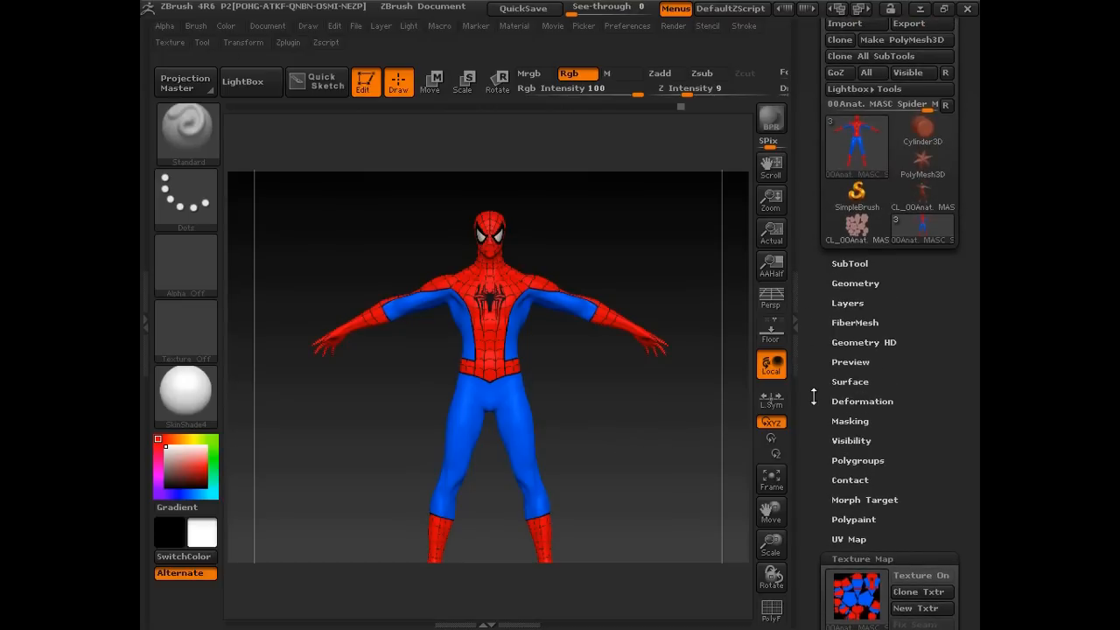
left_click(861, 283)
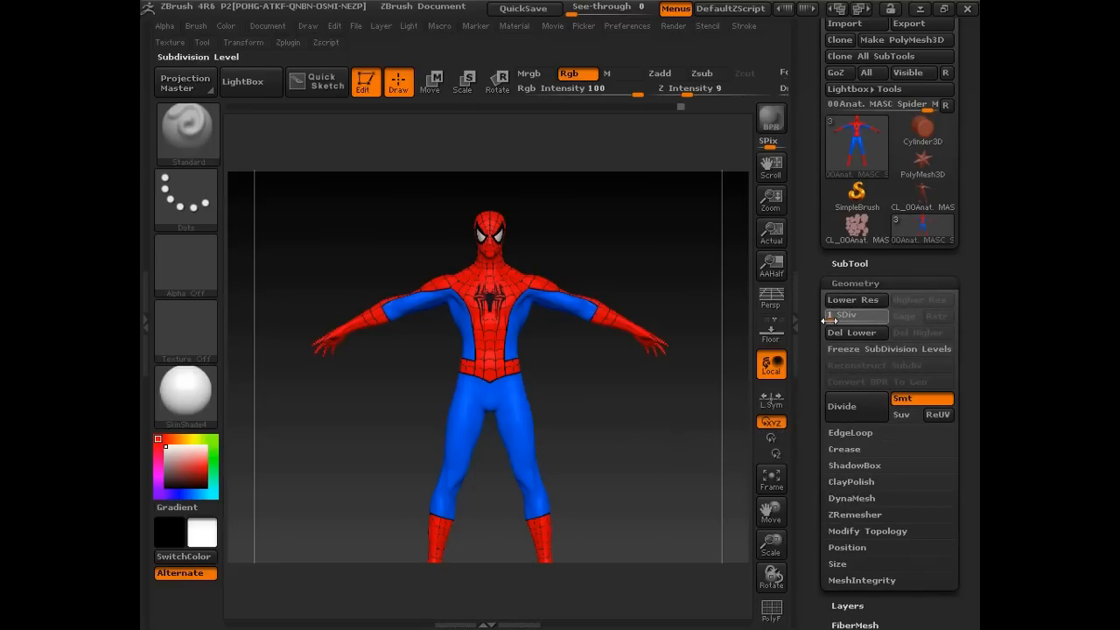
left_click_drag(888, 313, 760, 338)
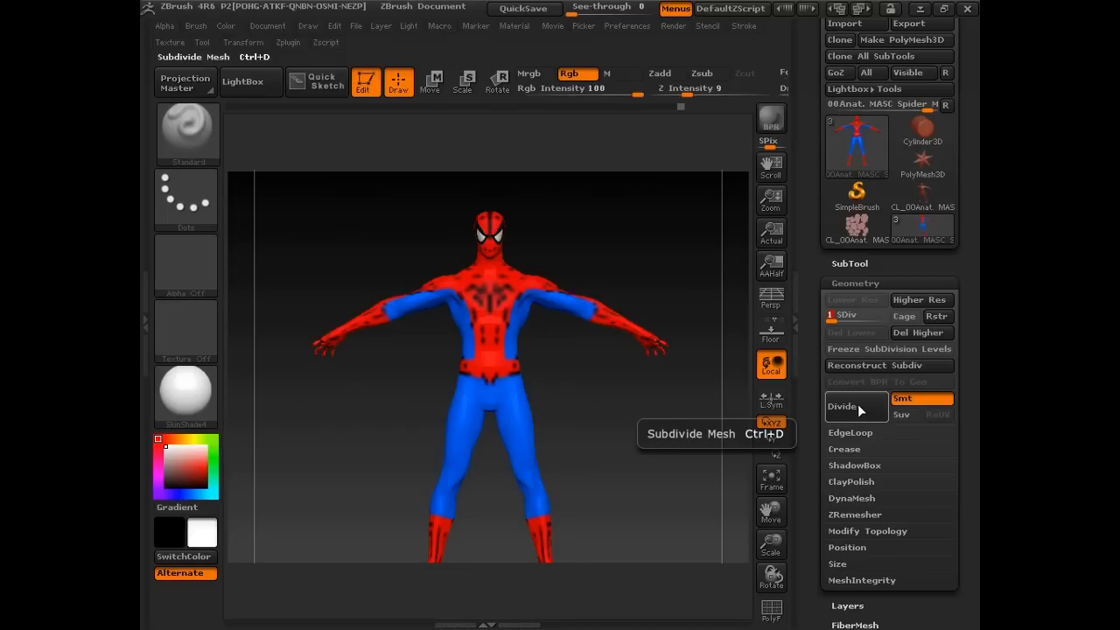
left_click_drag(859, 320, 888, 320)
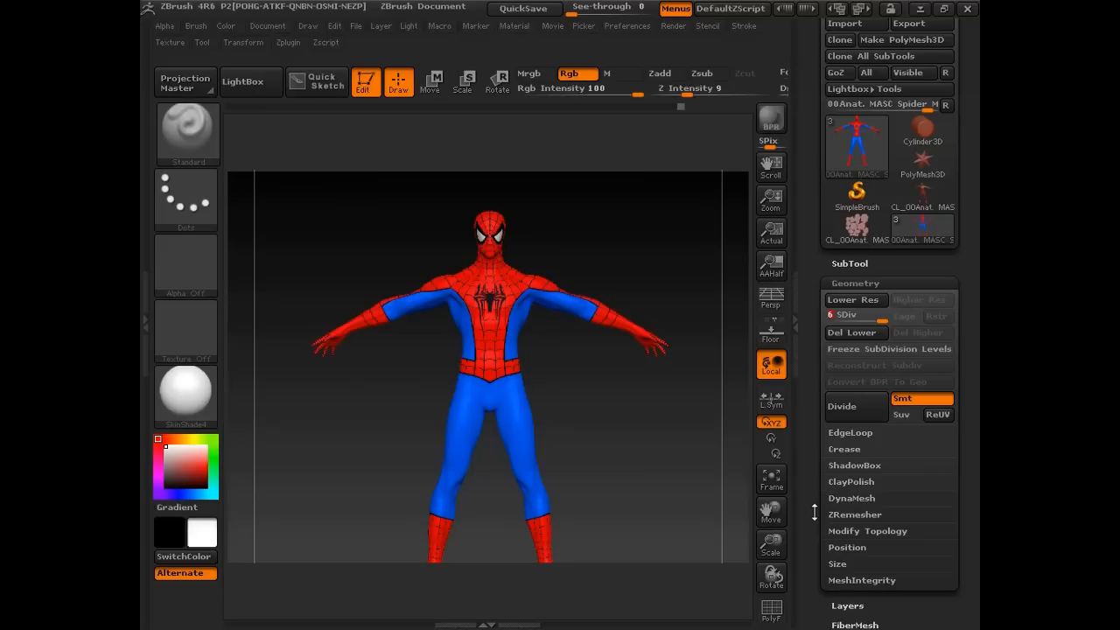
Review the character's ZRemesher settings and subtool list, and collapse the ZRemesher options again.
left_click(861, 516)
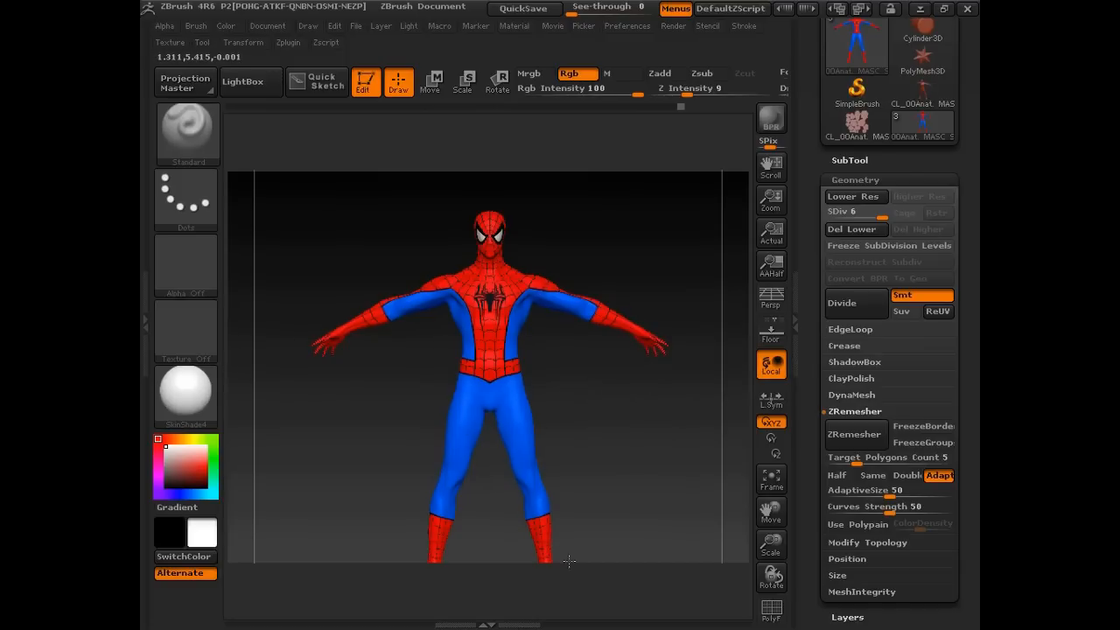
scroll(814, 343, "up", 1)
scroll(815, 343, "up", 2)
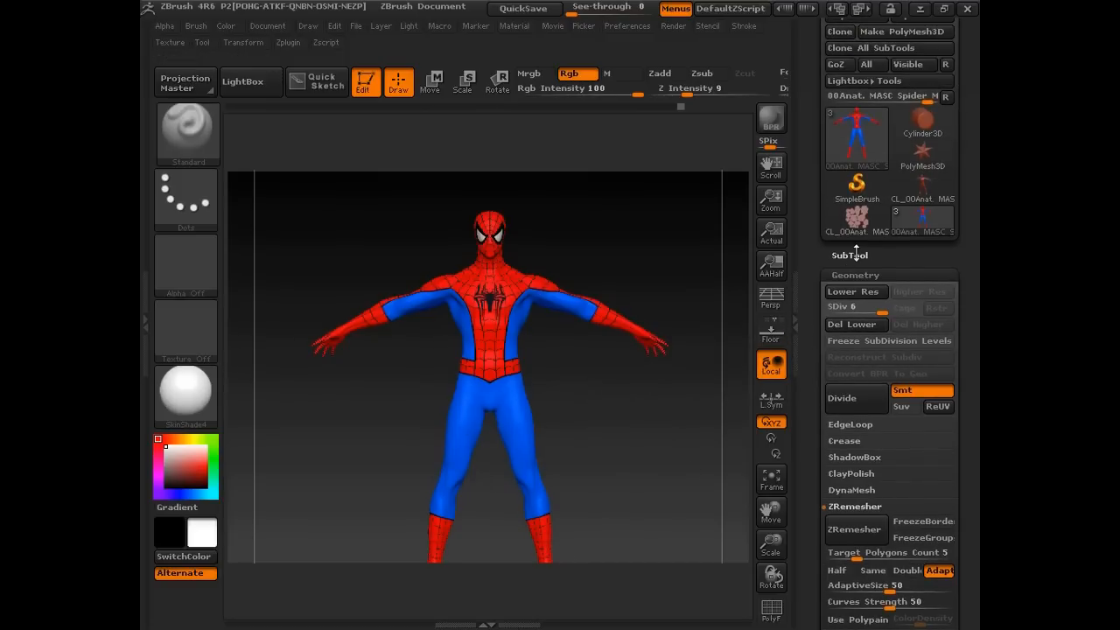
left_click(853, 254)
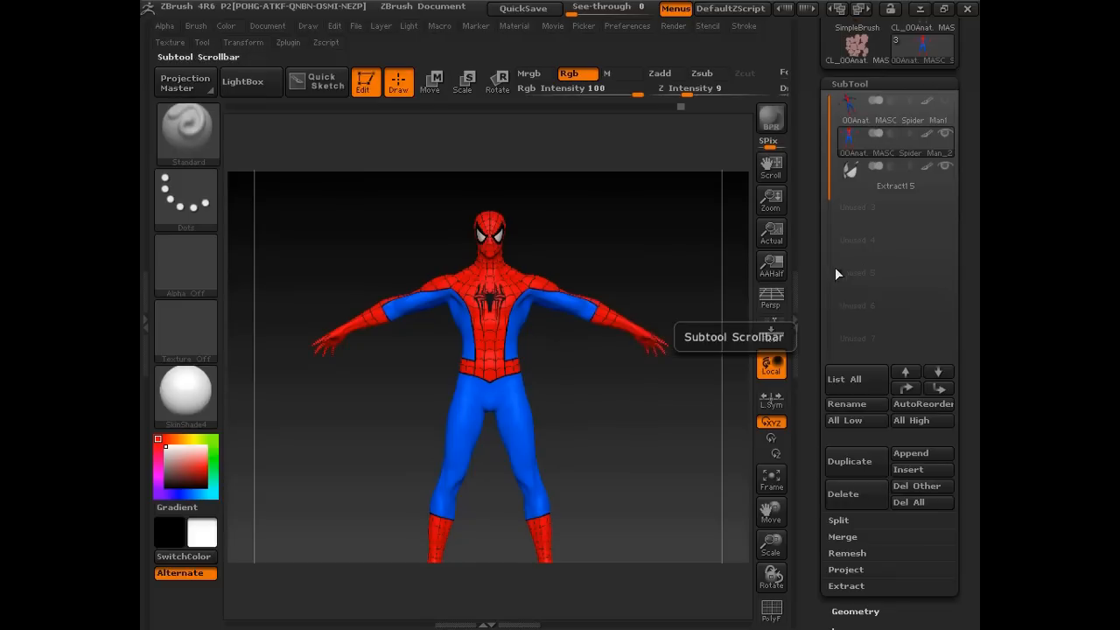
scroll(812, 246, "down", 4)
left_click(856, 449)
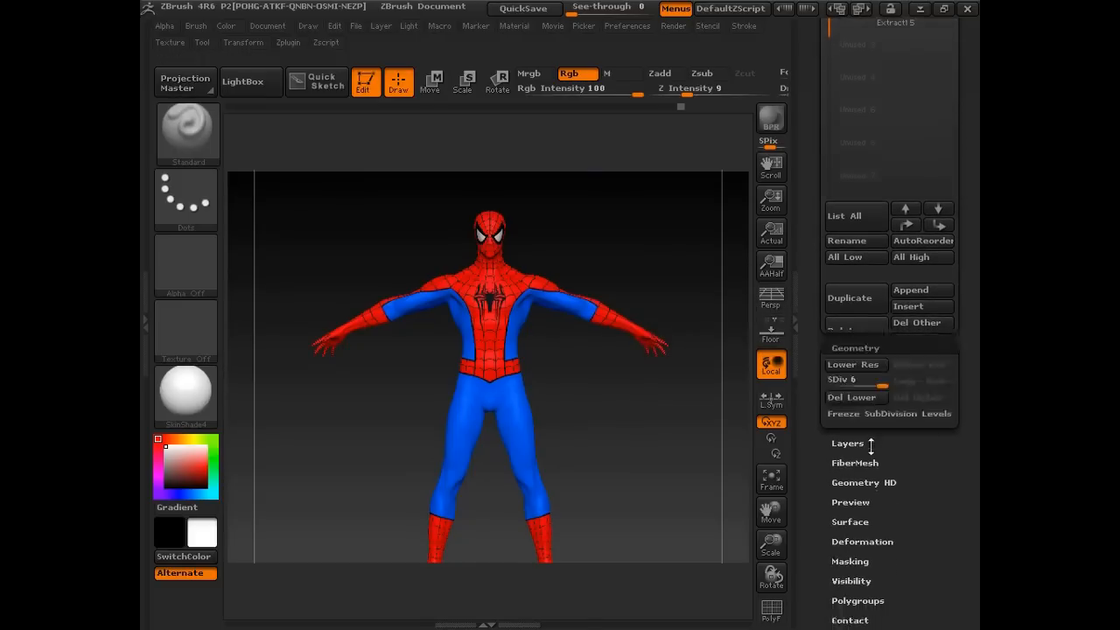
left_click(854, 237)
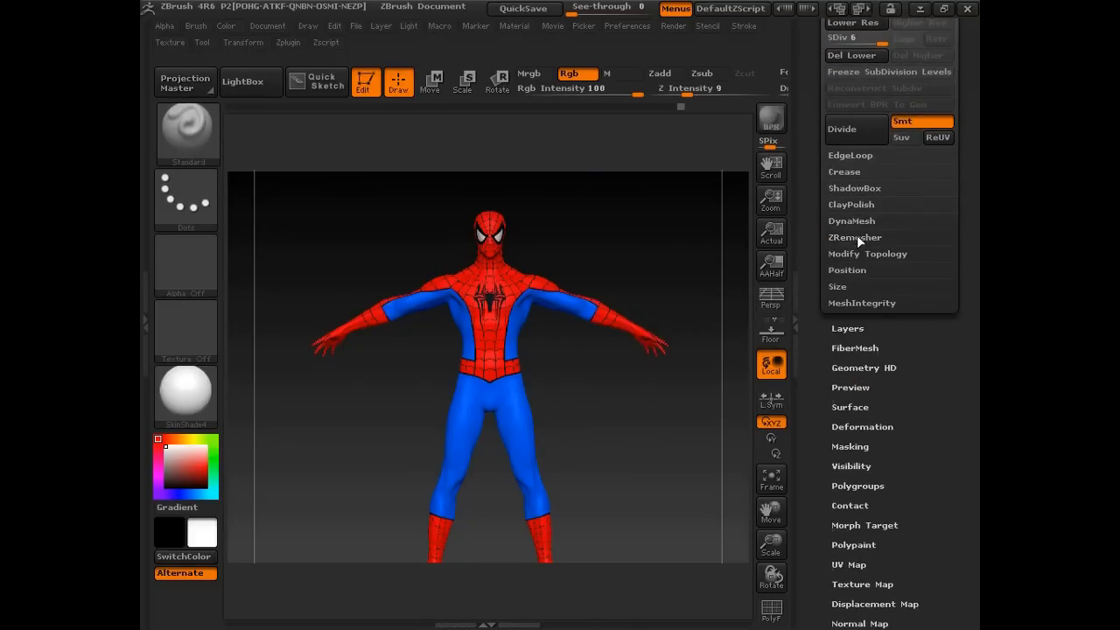
Return to the UV Master utilities to review the Paste UVs command for the painted character.
left_click_drag(813, 115, 813, 316)
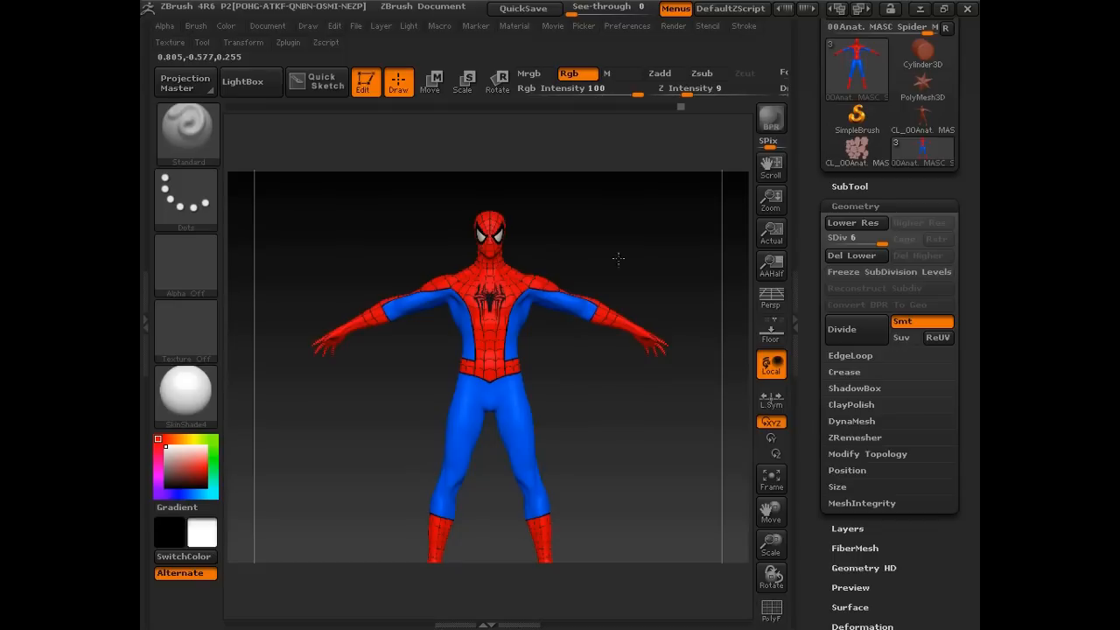
left_click_drag(807, 341, 812, 486)
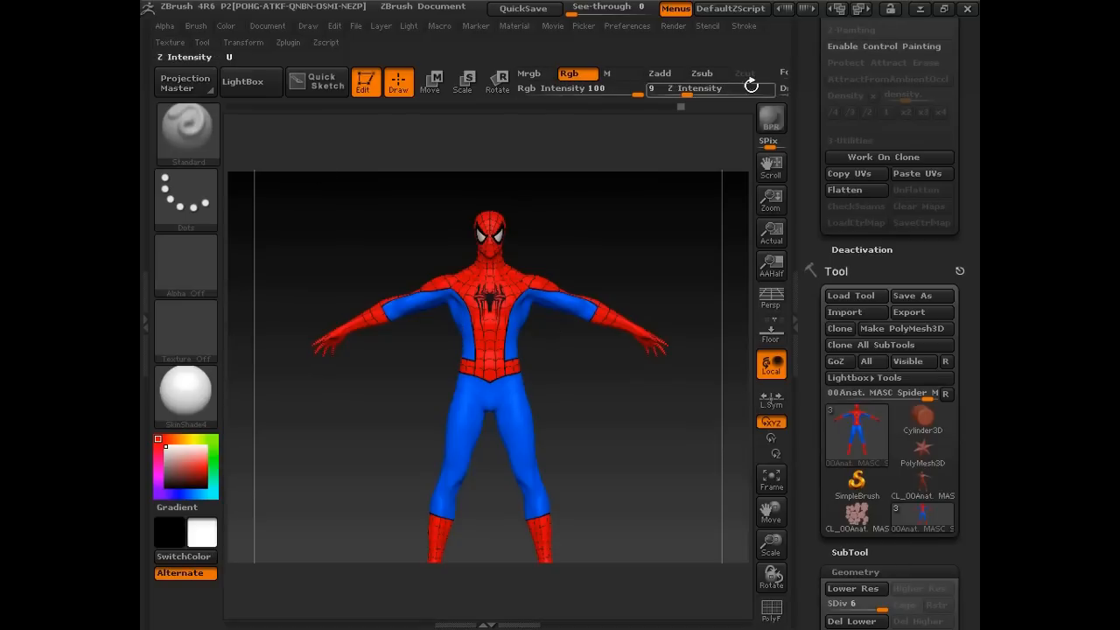
left_click_drag(811, 131, 811, 197)
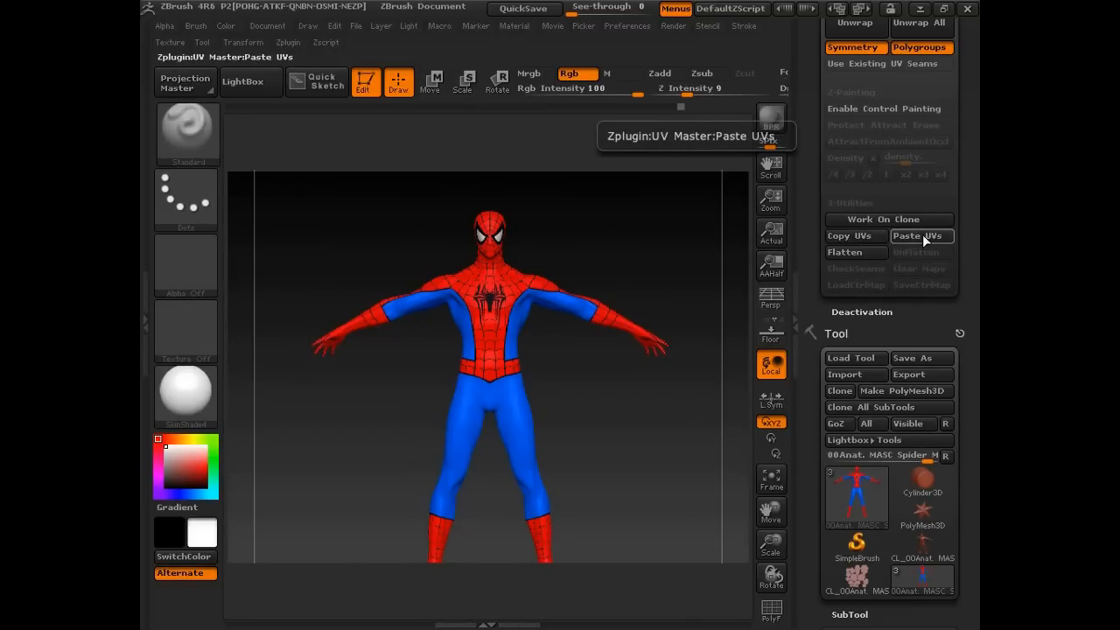
mouse_move(926, 579)
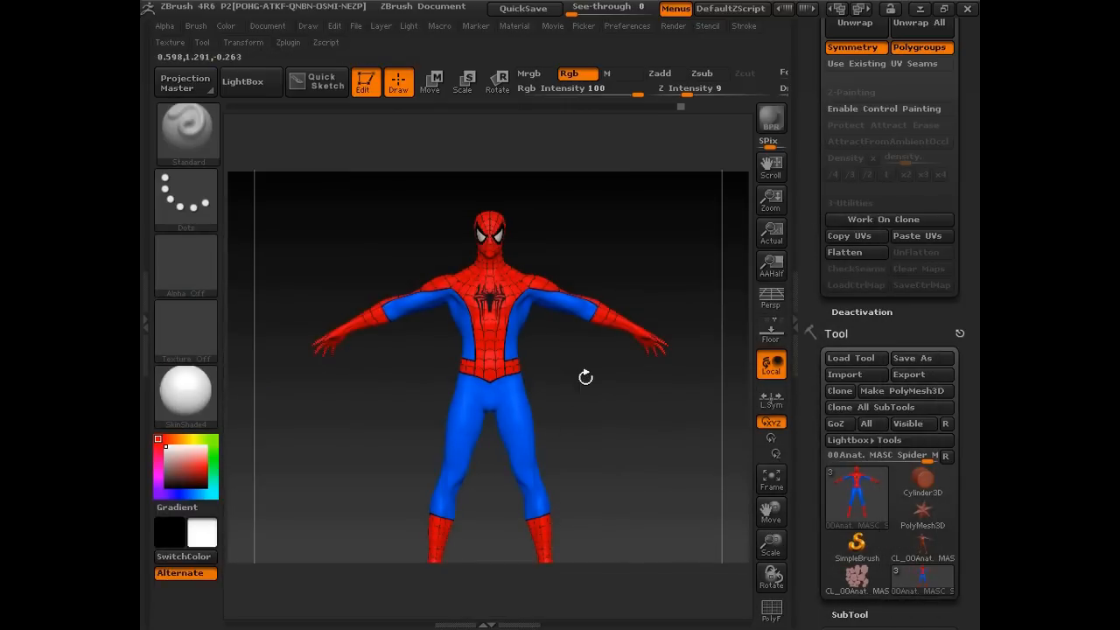
Reopen the Texture Map options and examine the New From Polypaint command and the texture preview.
left_click_drag(810, 442, 807, 228)
left_click(860, 396)
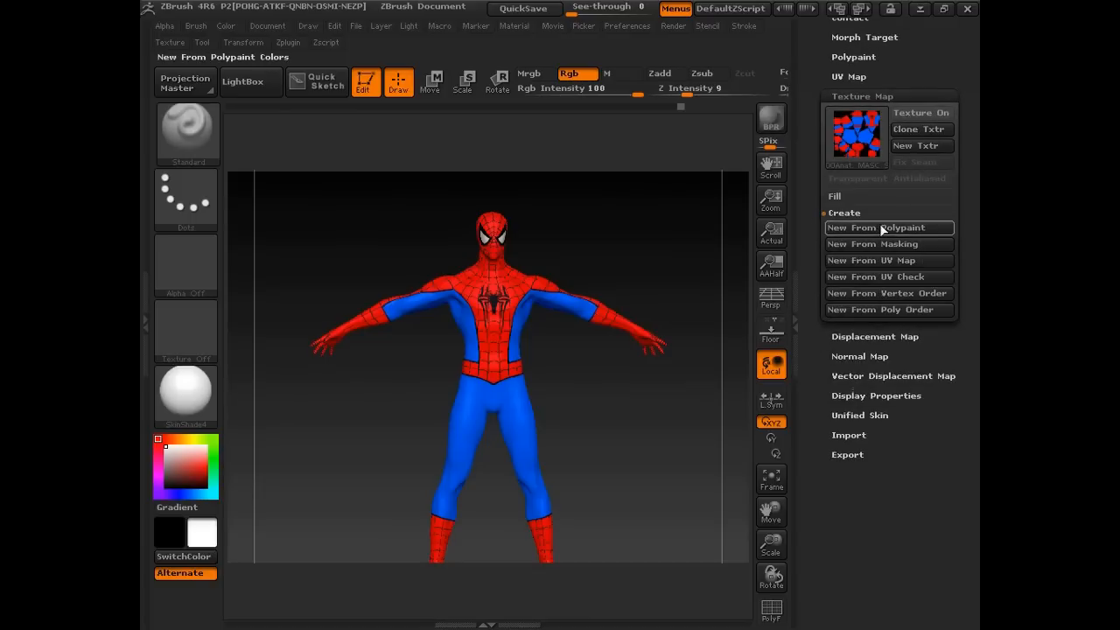
left_click_drag(806, 196, 805, 273)
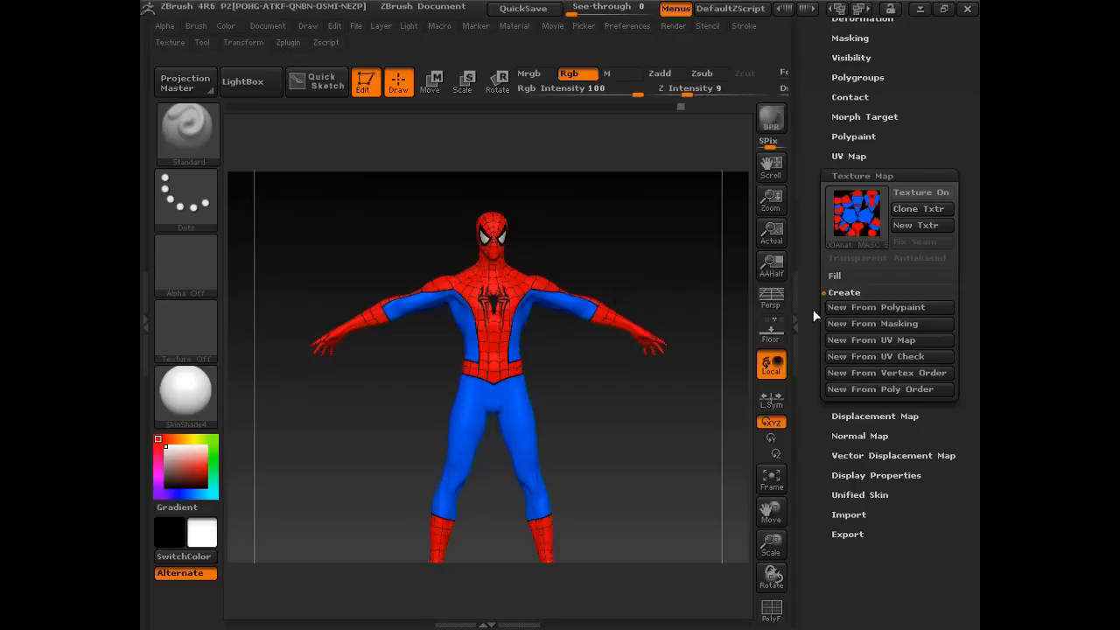
left_click_drag(813, 309, 820, 378)
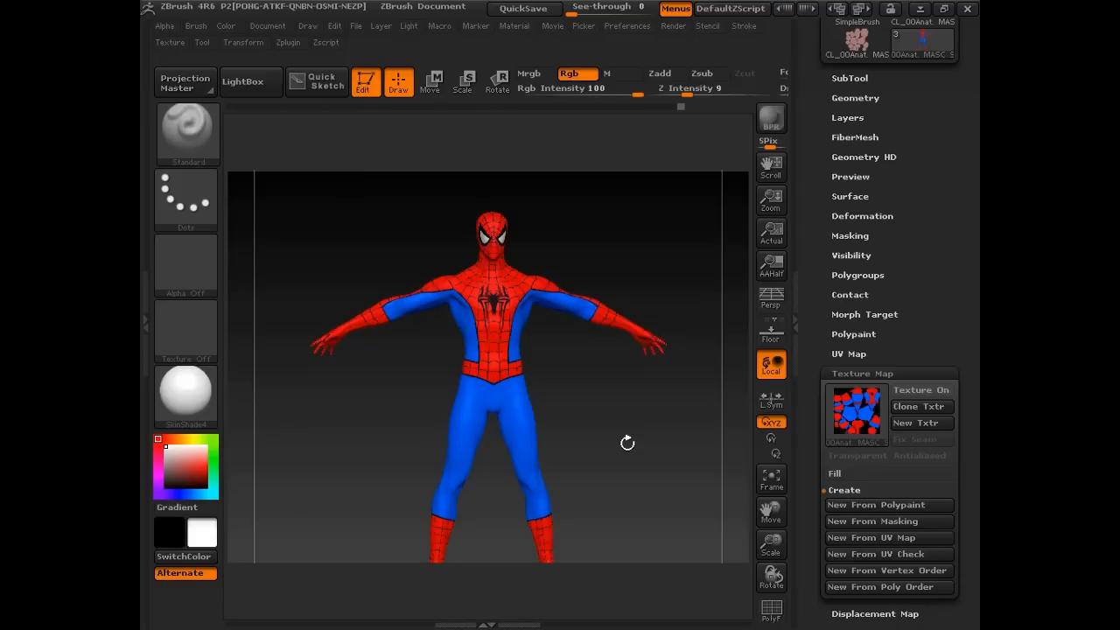
Browse the material library, previewing BumpViewerMaterial on the character, and view the figure from the front.
left_click_drag(615, 439, 639, 473, "alt")
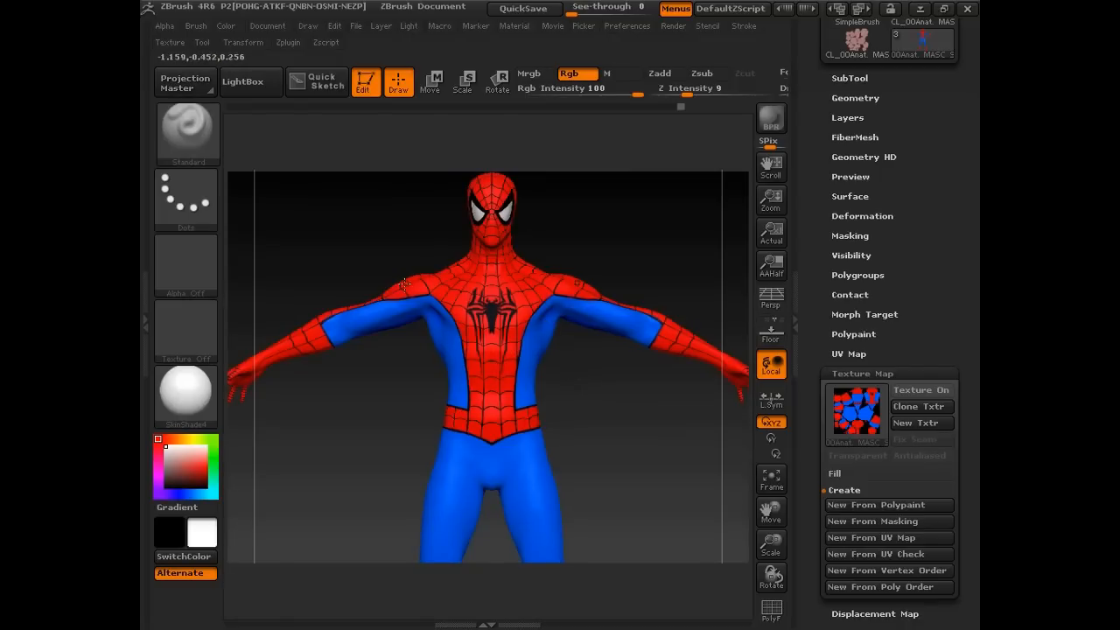
left_click(191, 400)
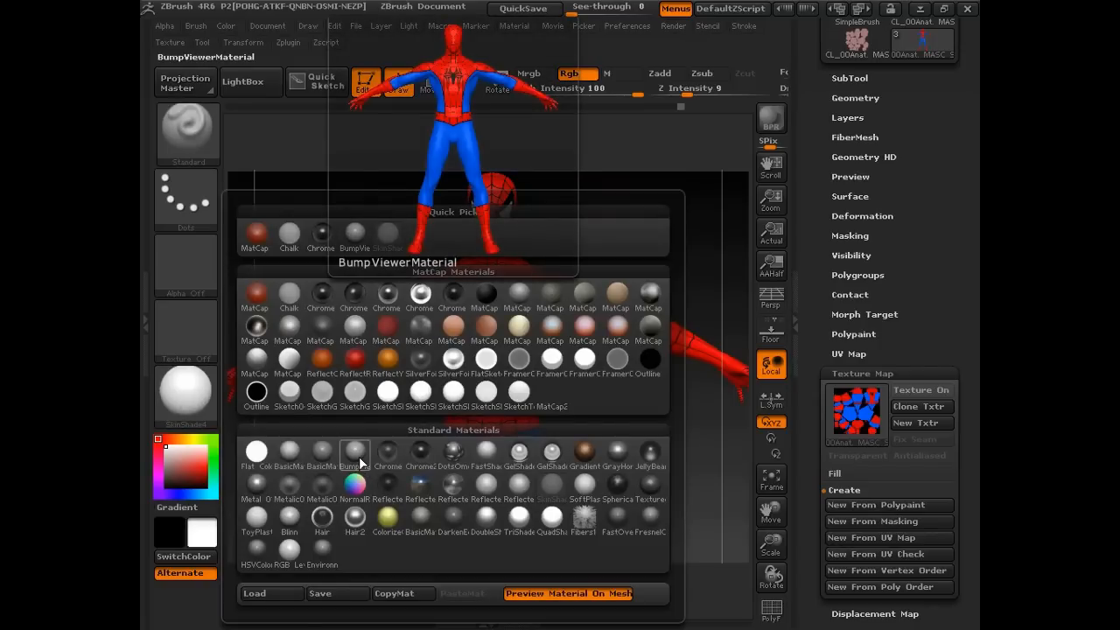
left_click_drag(622, 405, 580, 360)
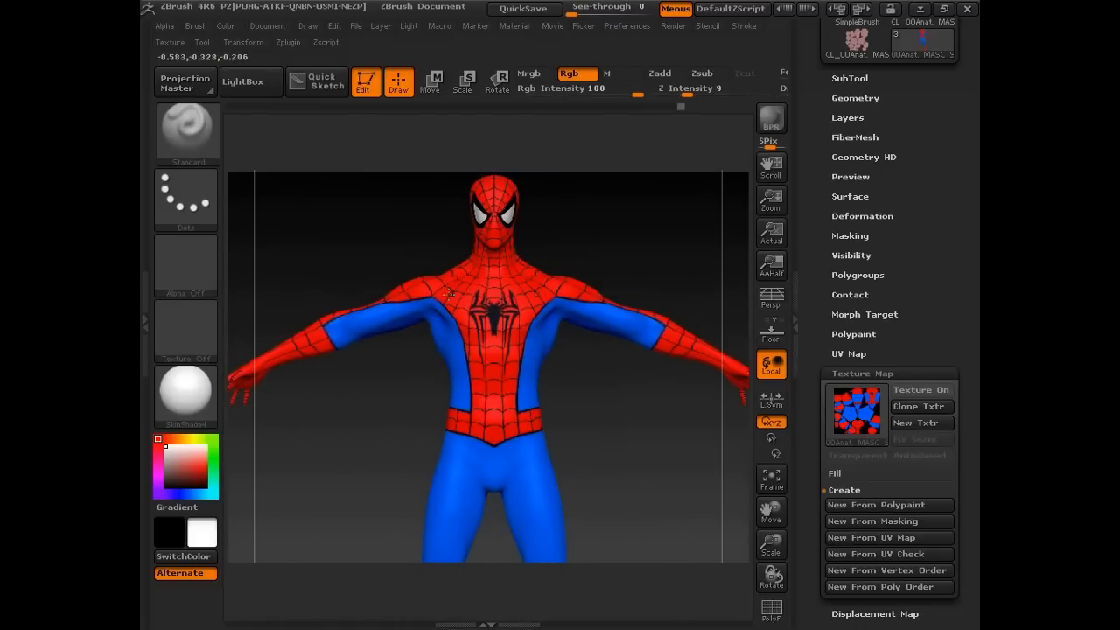